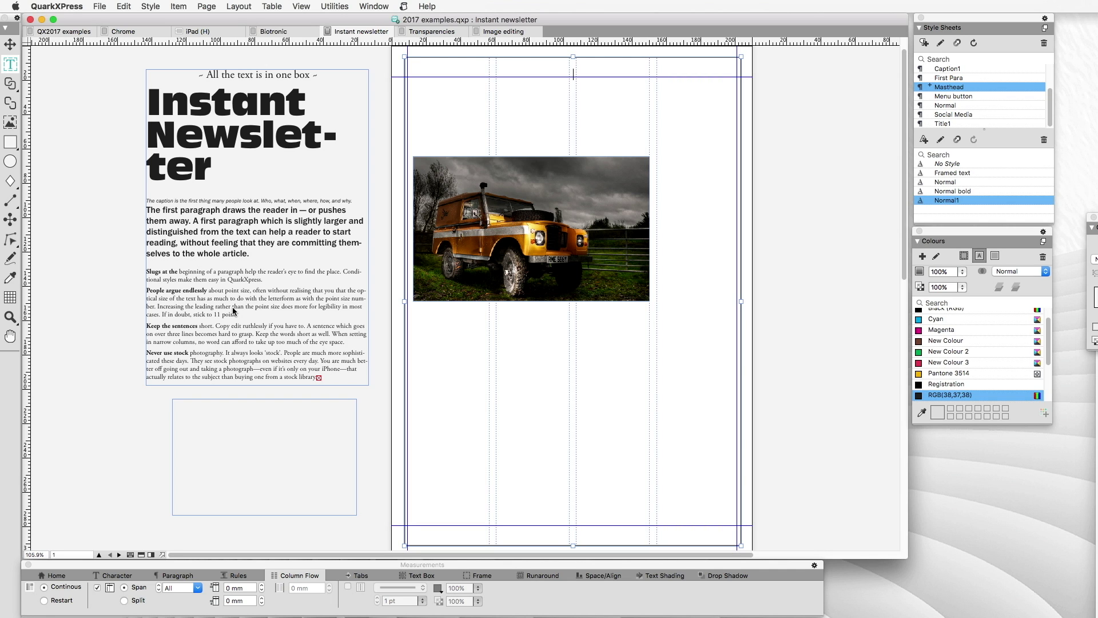
pyautogui.click(245, 113)
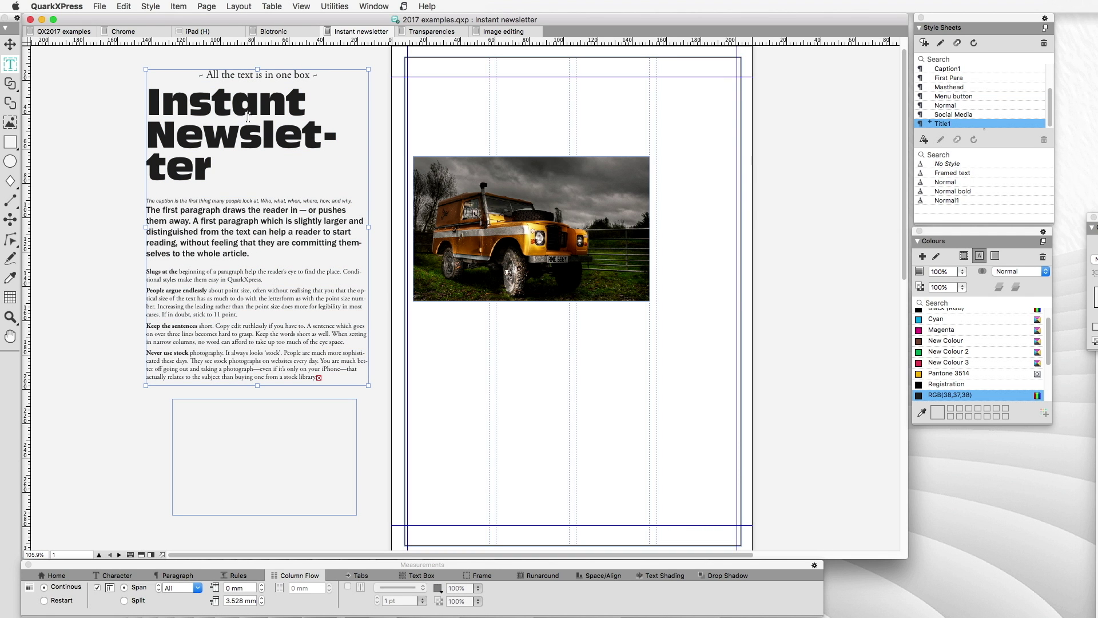
pyautogui.press('super+a')
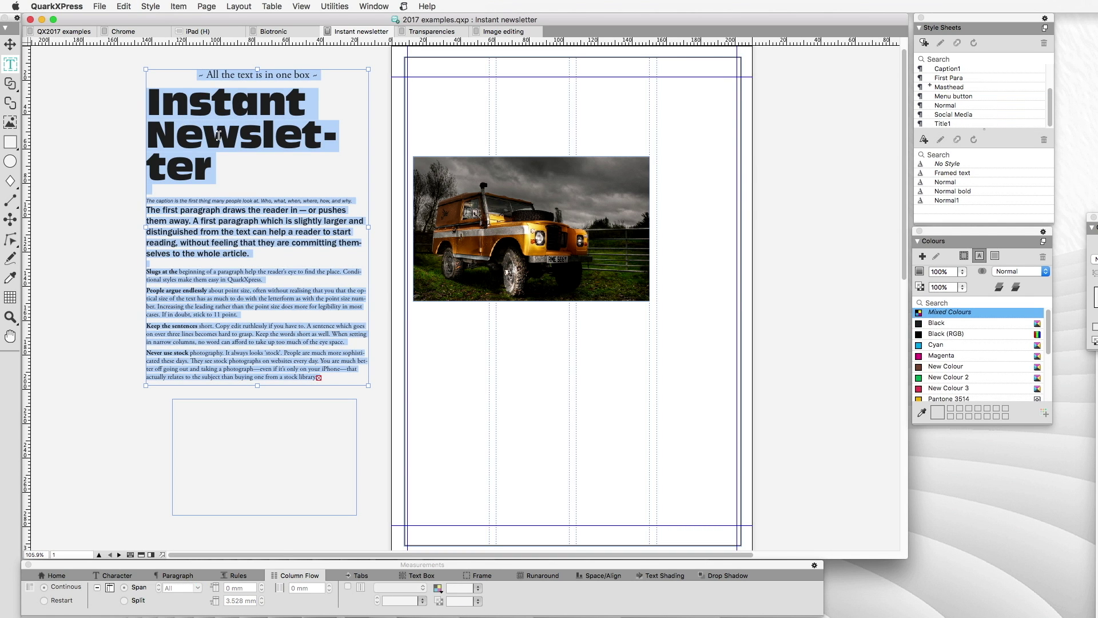
pyautogui.click(285, 112)
pyautogui.click(284, 85)
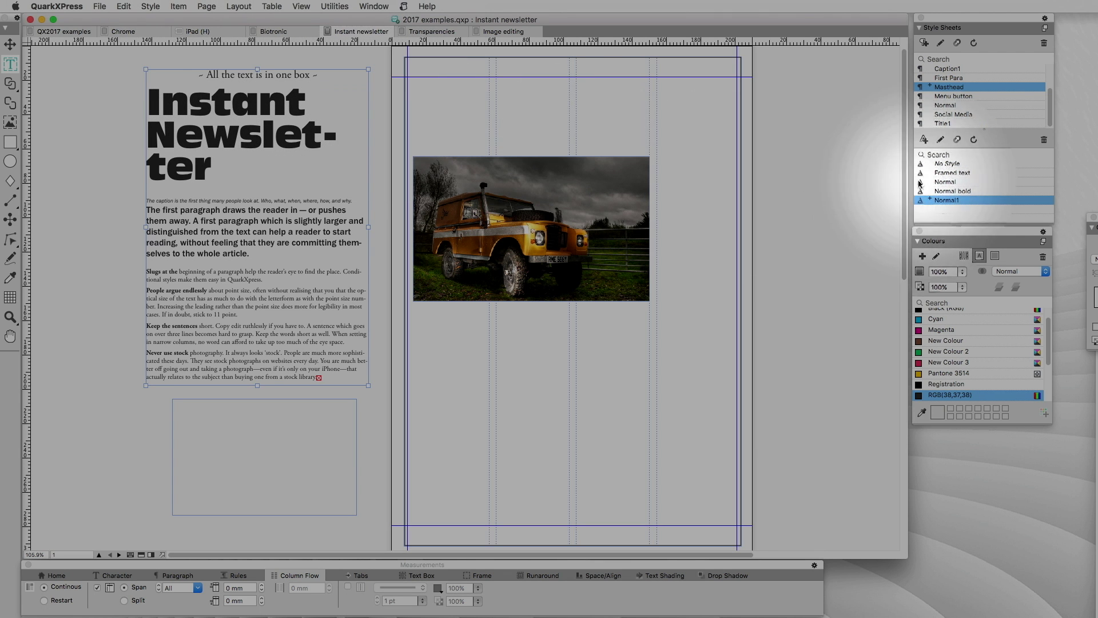
pyautogui.click(245, 135)
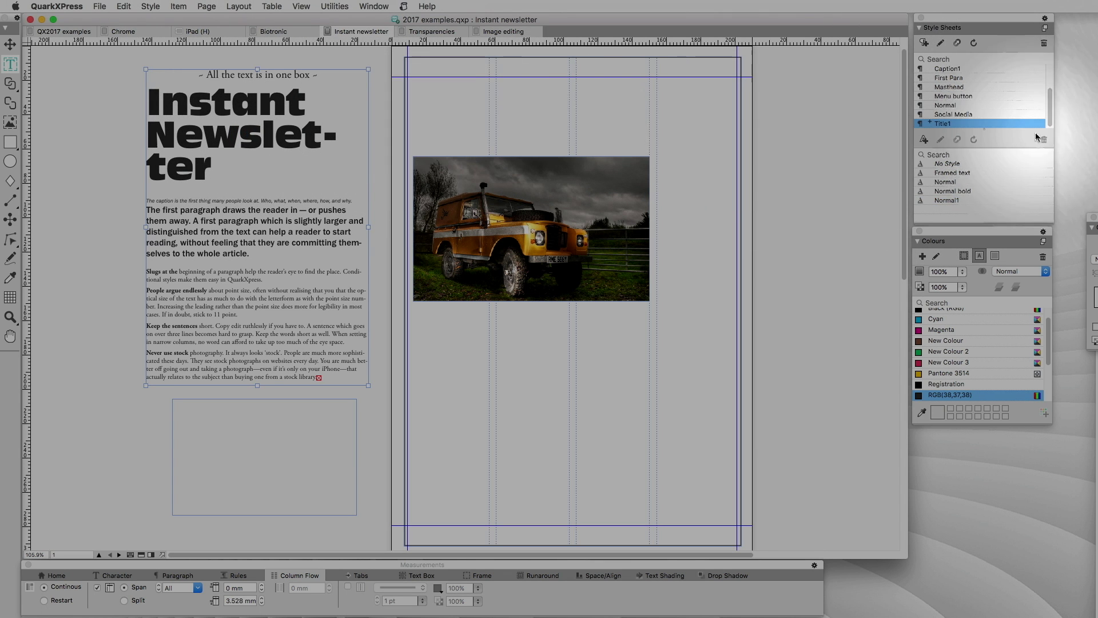
pyautogui.click(292, 203)
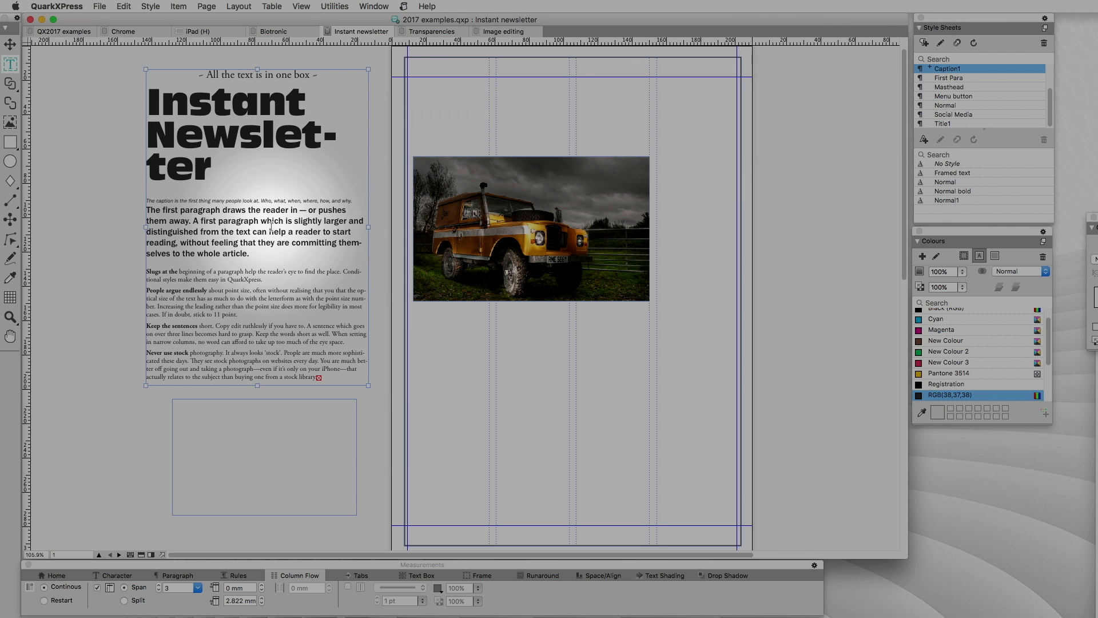
pyautogui.click(275, 225)
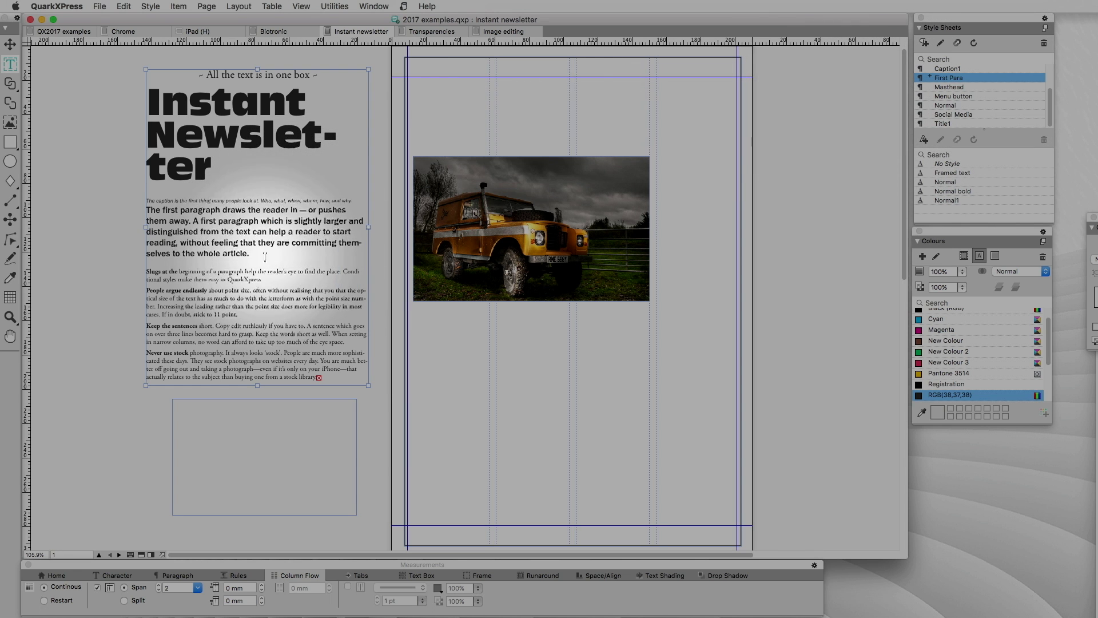
pyautogui.click(263, 276)
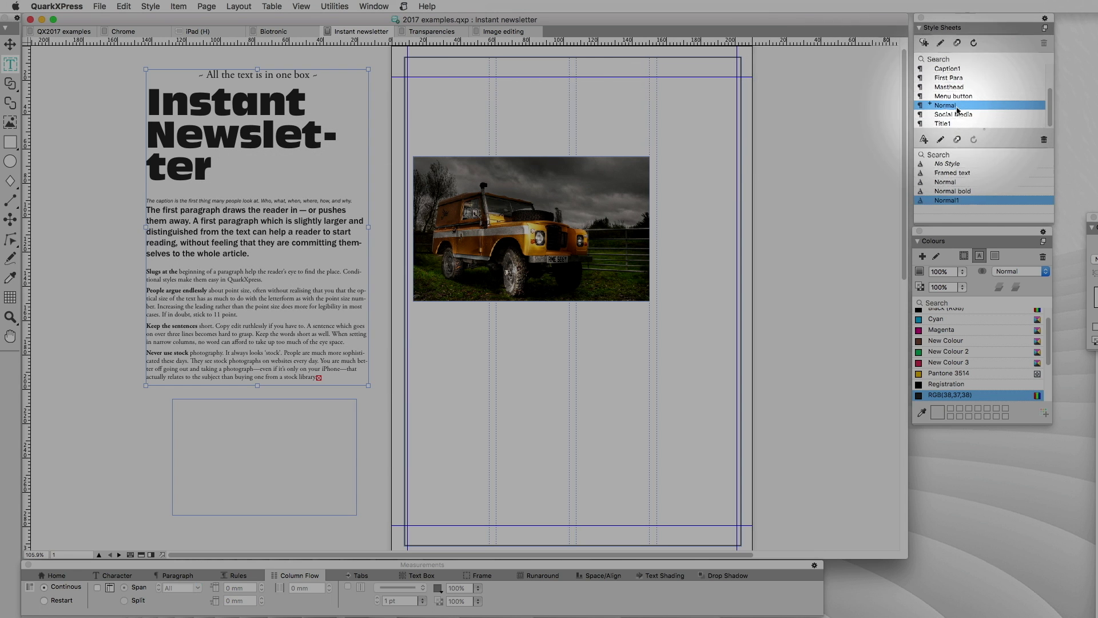
pyautogui.click(278, 141)
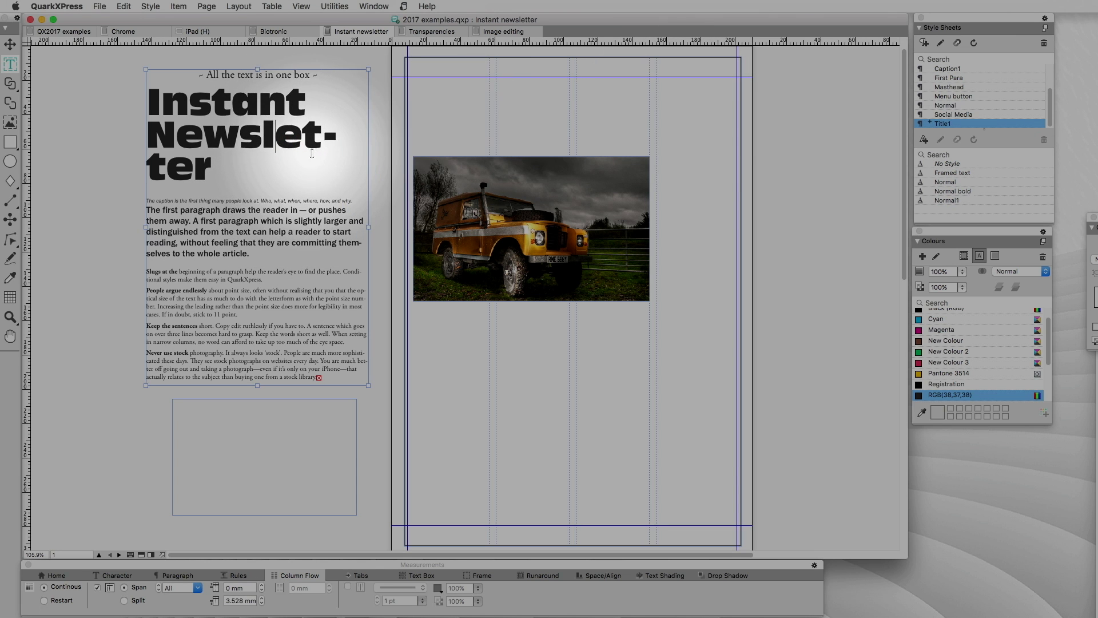
pyautogui.press('super+a')
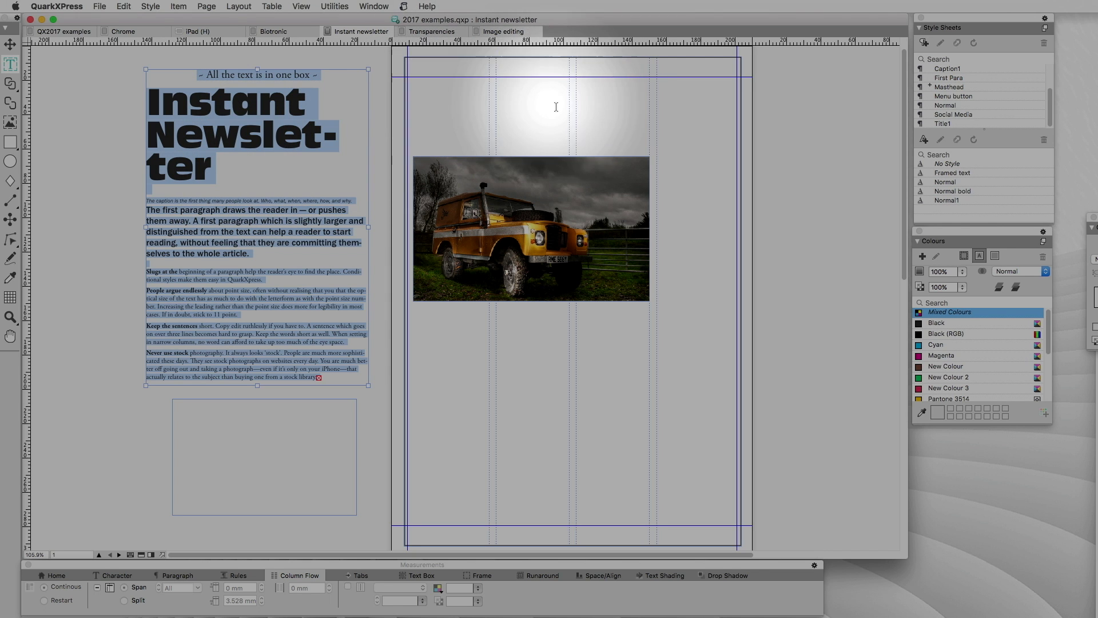
pyautogui.click(576, 108)
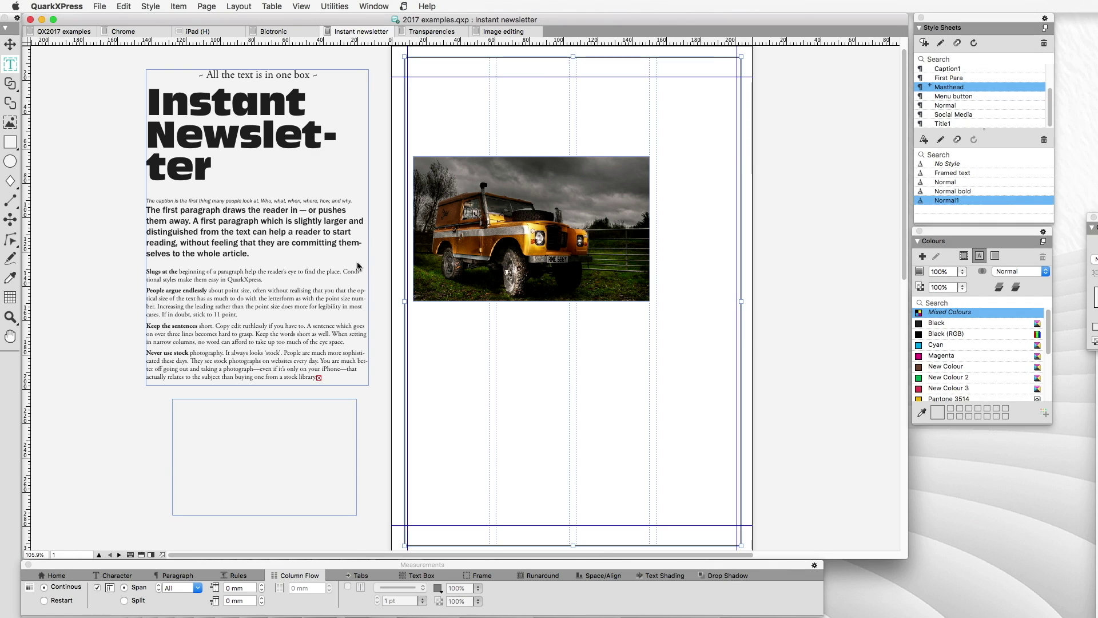
pyautogui.click(358, 266)
pyautogui.press('super+a')
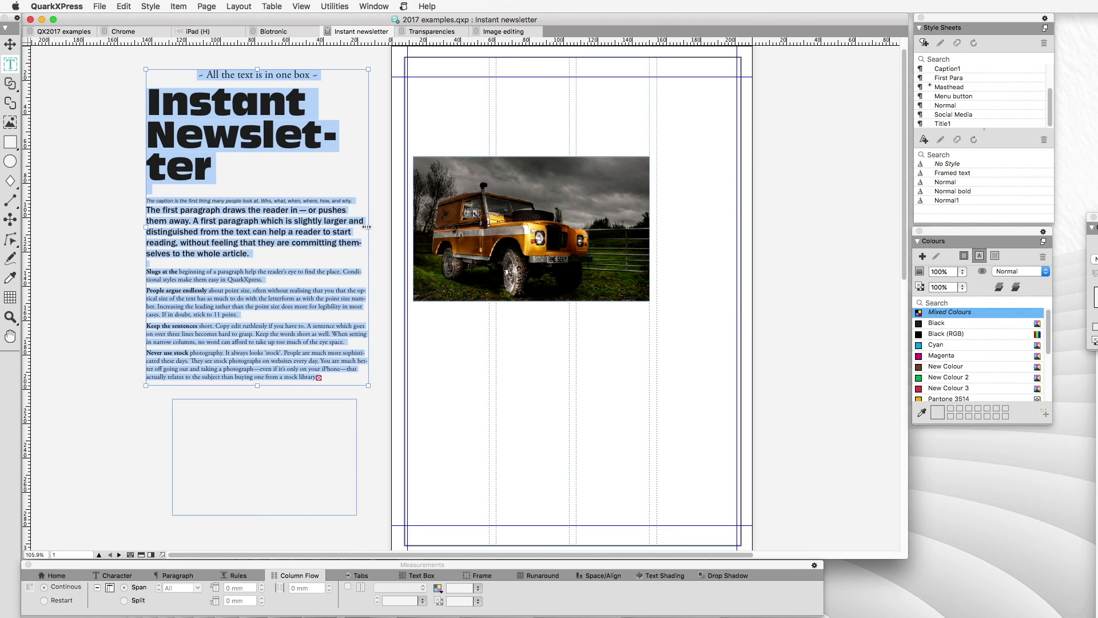
pyautogui.moveTo(369, 228); pyautogui.dragTo(215, 234)
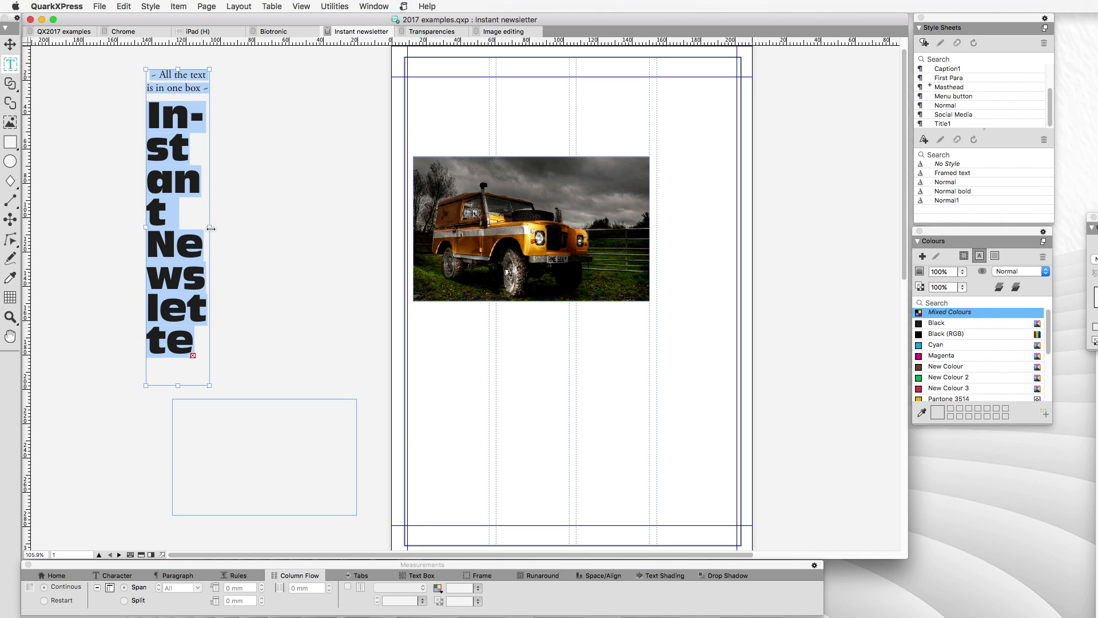
pyautogui.moveTo(212, 228); pyautogui.dragTo(365, 227)
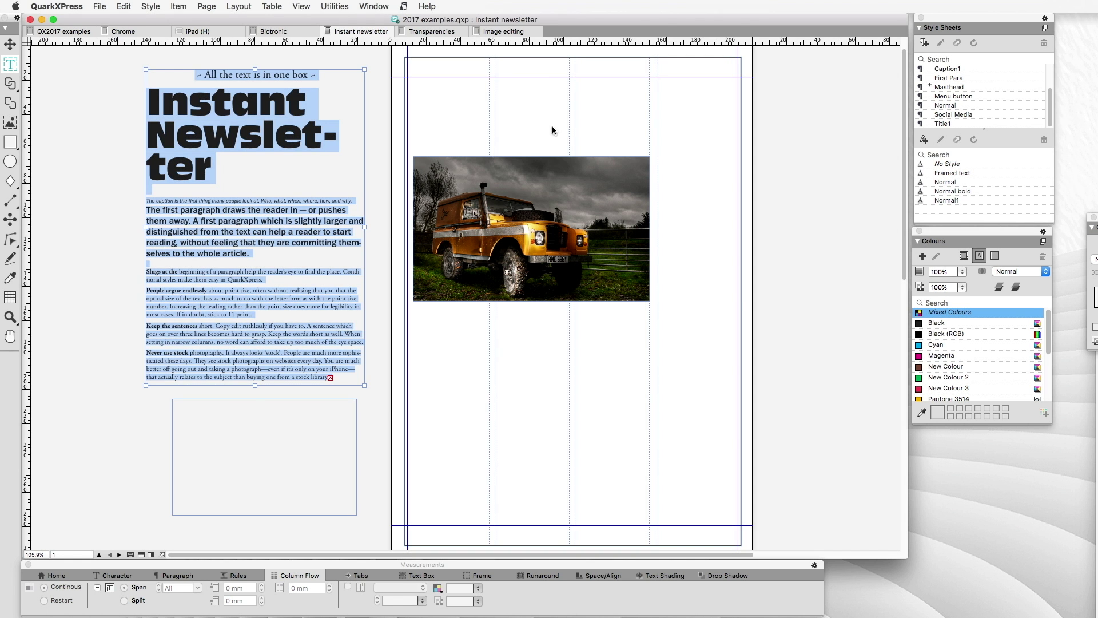
pyautogui.click(571, 99)
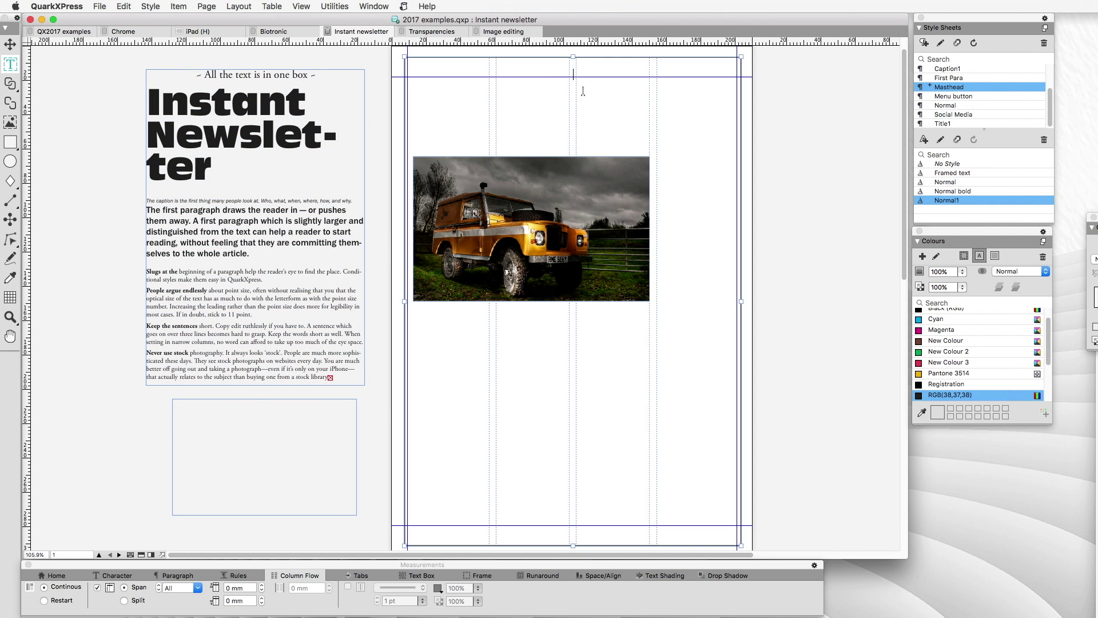
# Paste the newsletter story into the right-page box, then inspect the headline, caption and first-paragraph styles.
pyautogui.press('super+v')
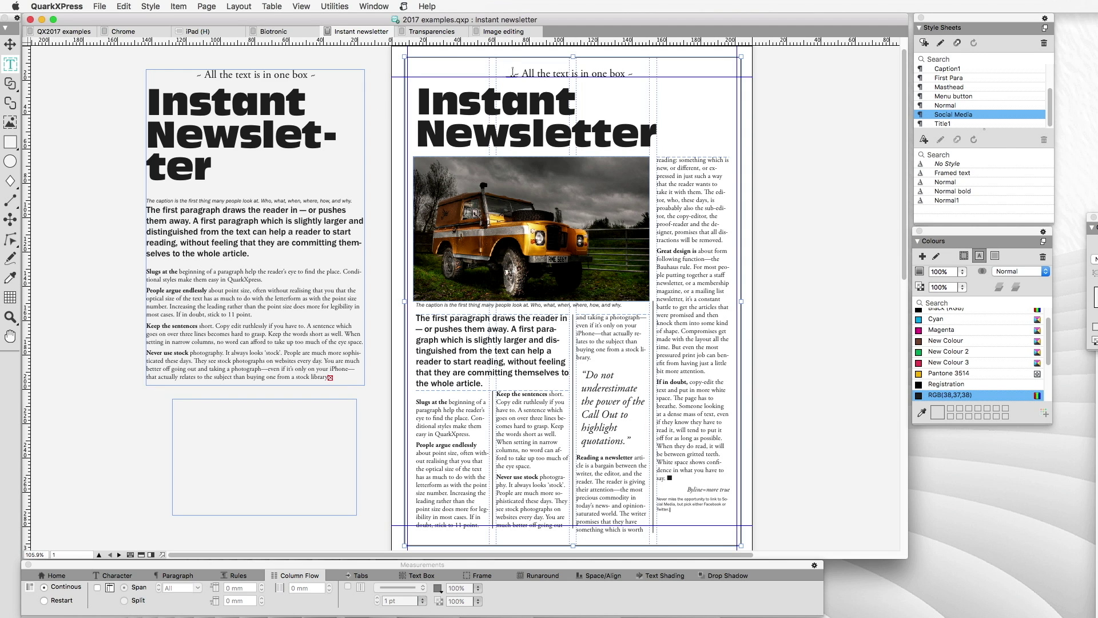
pyautogui.moveTo(511, 76); pyautogui.dragTo(638, 74)
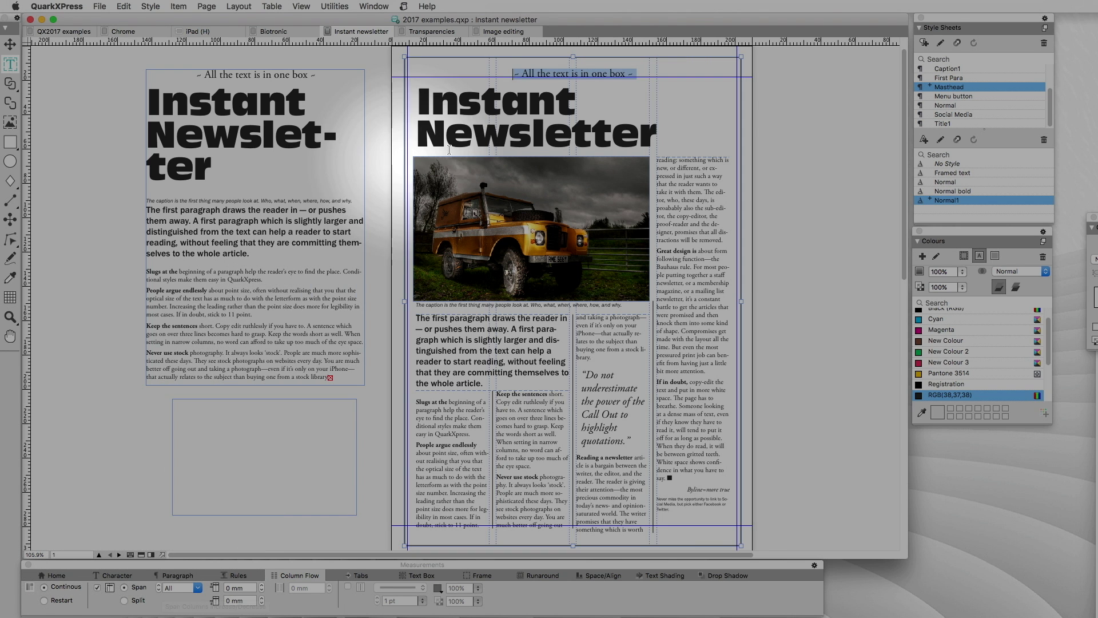
pyautogui.click(498, 146)
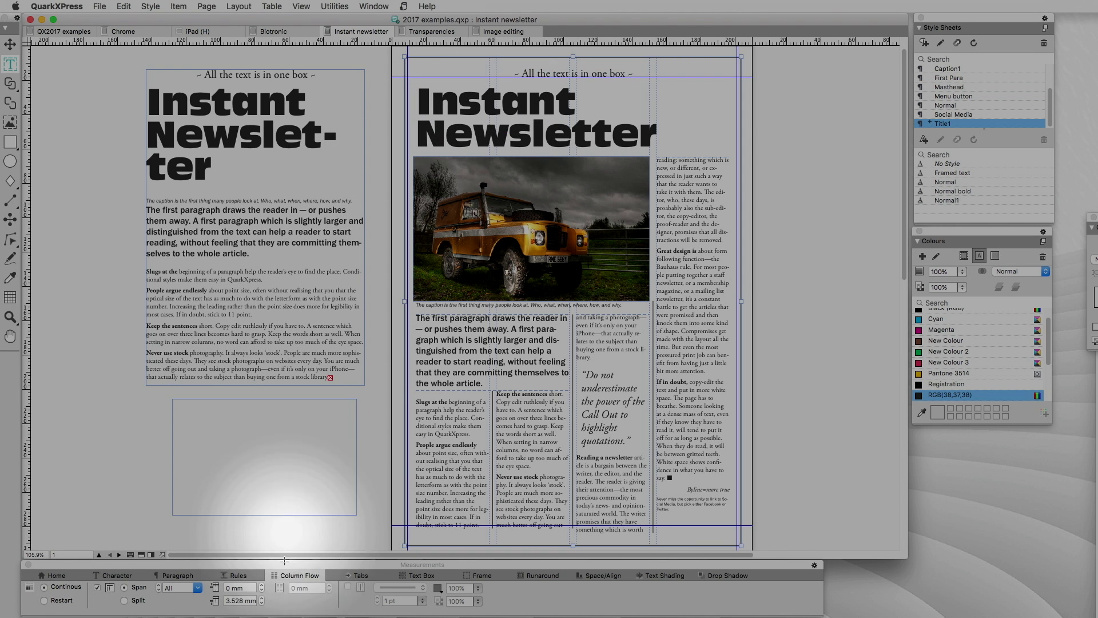
pyautogui.click(508, 307)
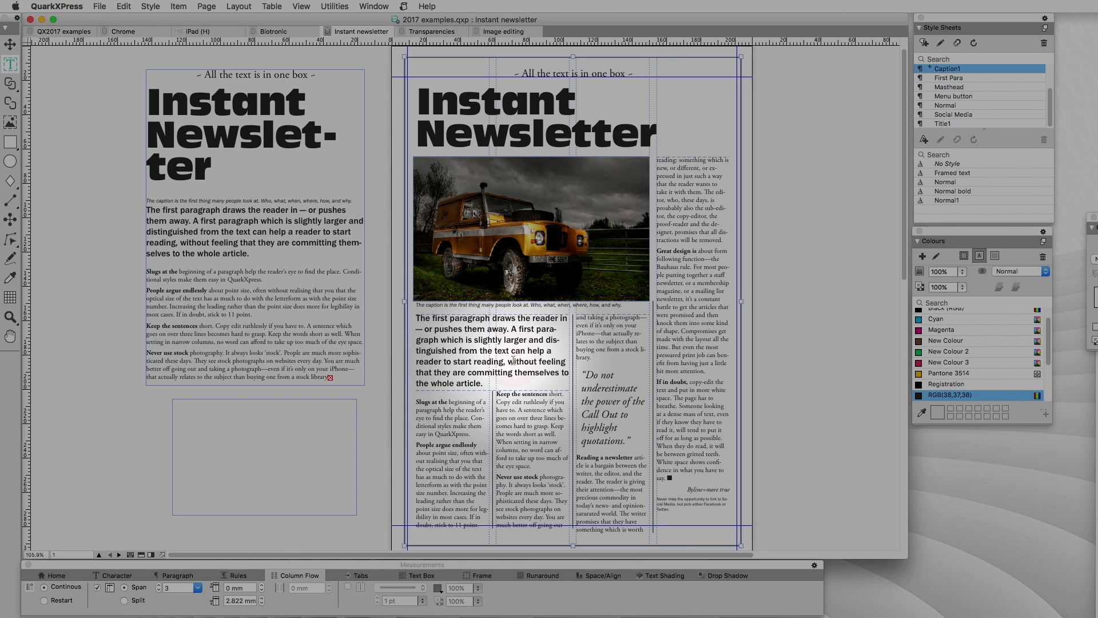
pyautogui.click(496, 372)
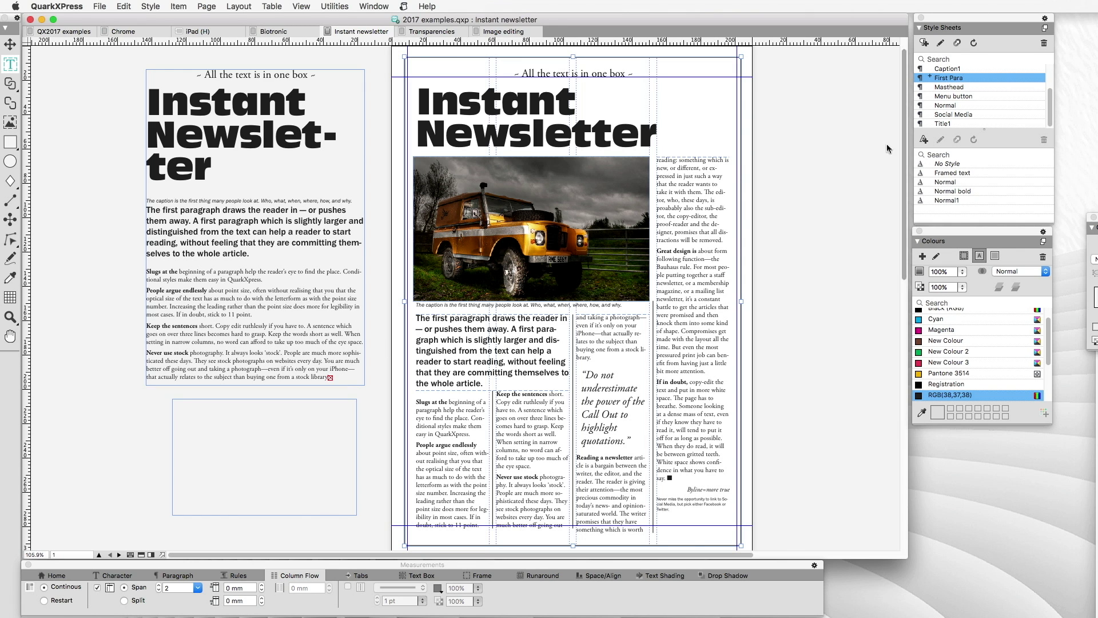
pyautogui.keyDown('super'); pyautogui.click(951, 82); pyautogui.keyUp('super')
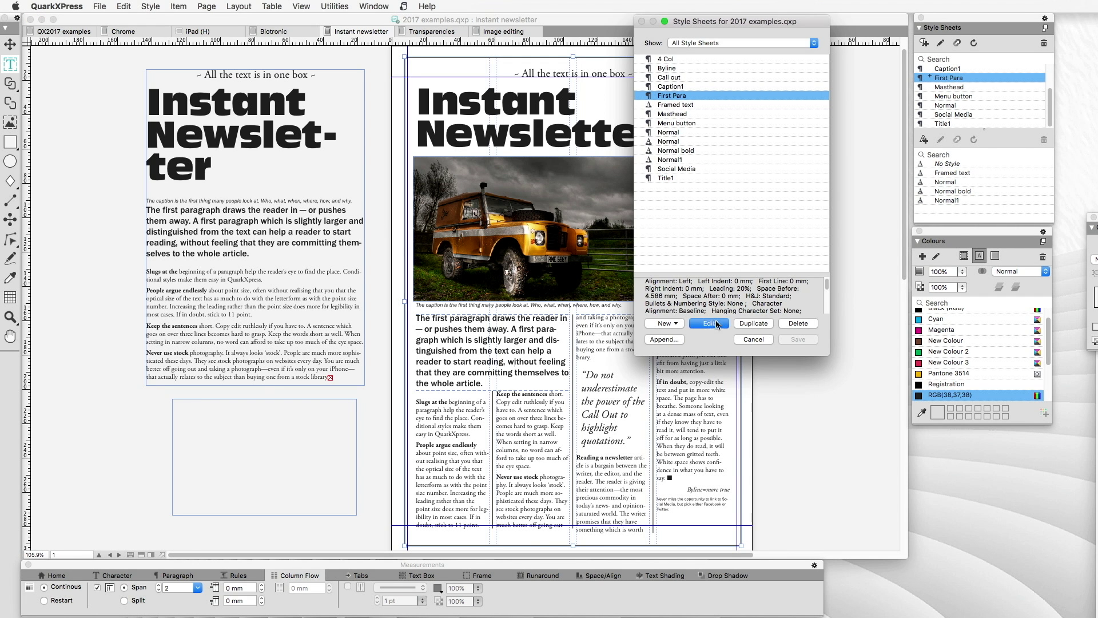
pyautogui.click(709, 324)
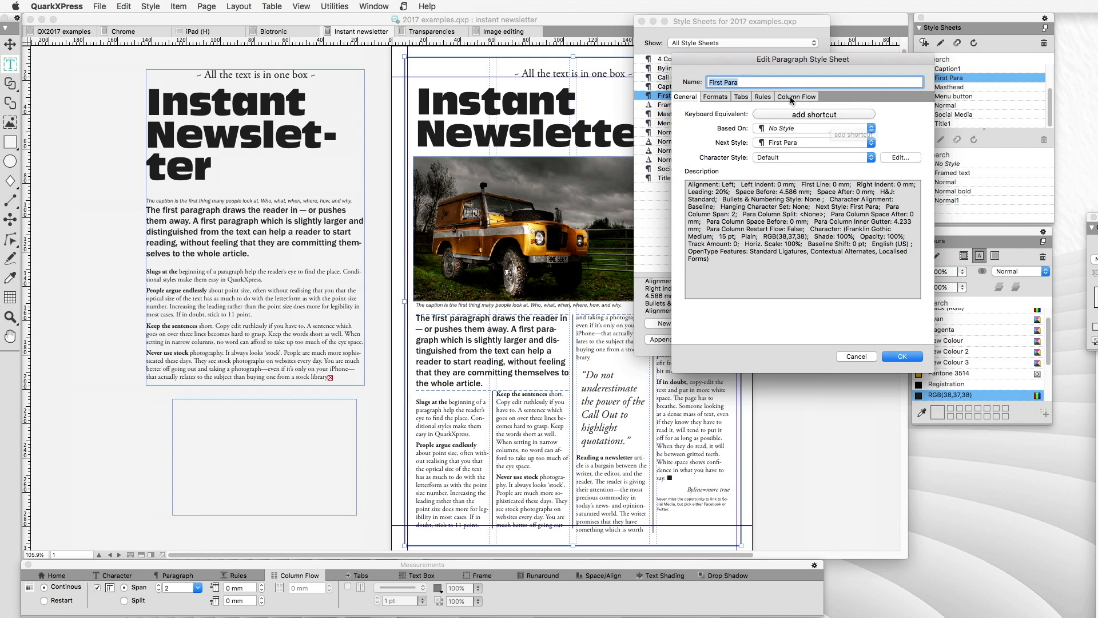
pyautogui.click(792, 97)
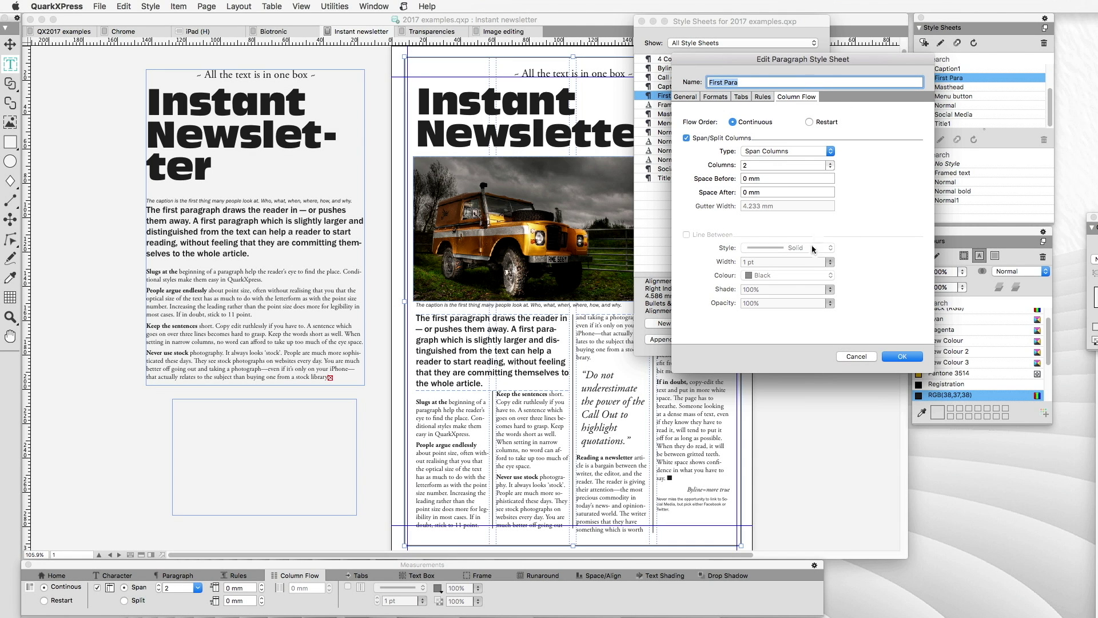
pyautogui.click(856, 357)
pyautogui.click(753, 340)
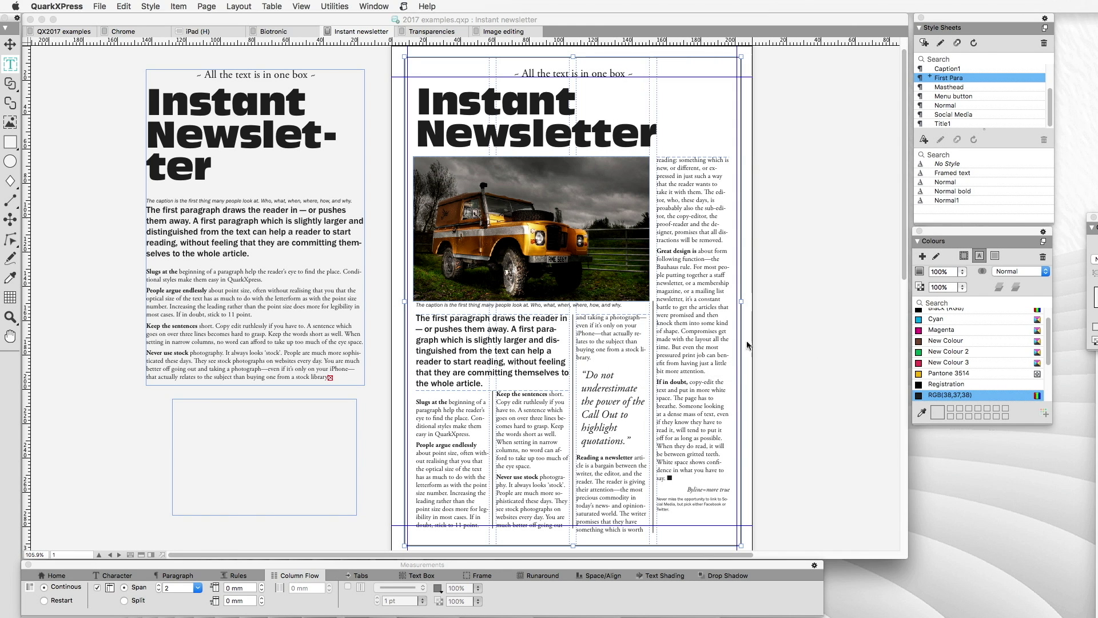
pyautogui.click(219, 441)
# Fill the empty box with placeholder text and select all of it.
pyautogui.click(335, 6)
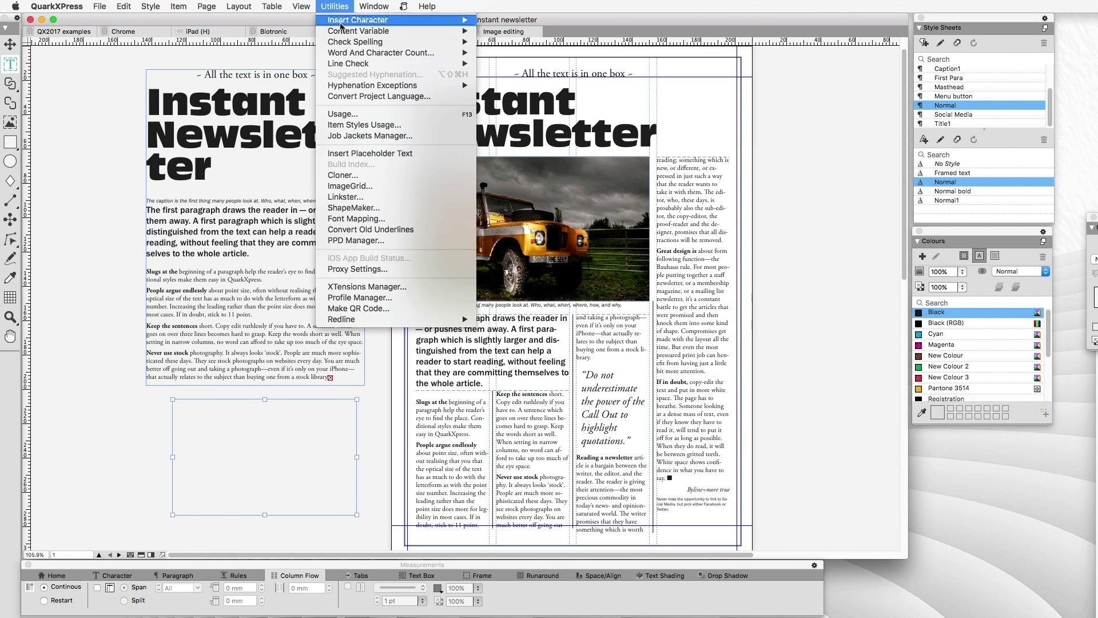
pyautogui.click(369, 153)
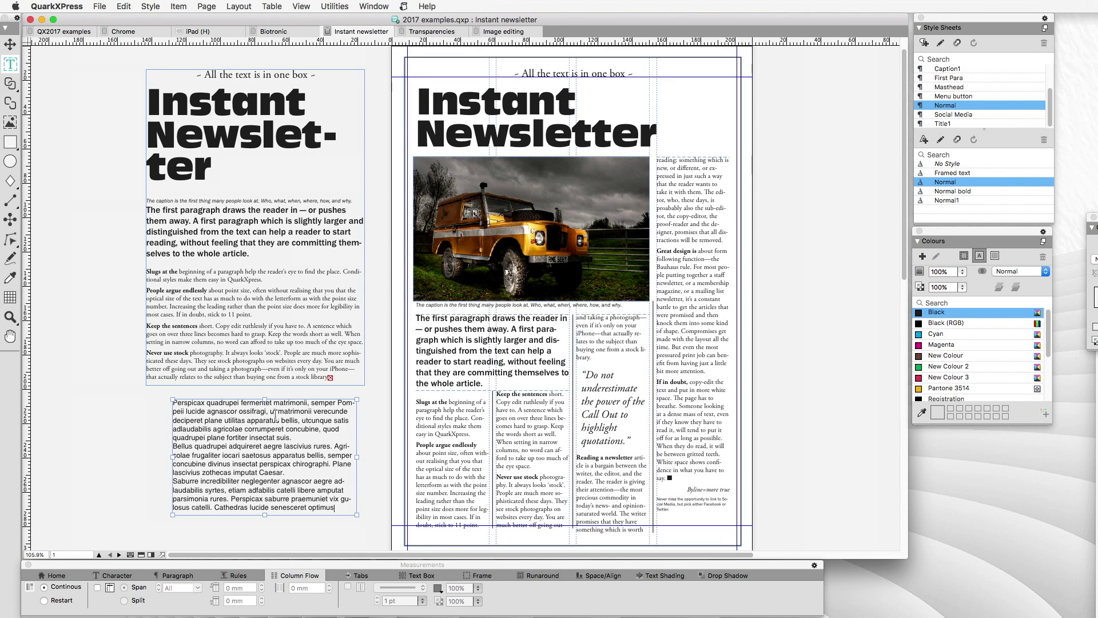
pyautogui.press('super+a')
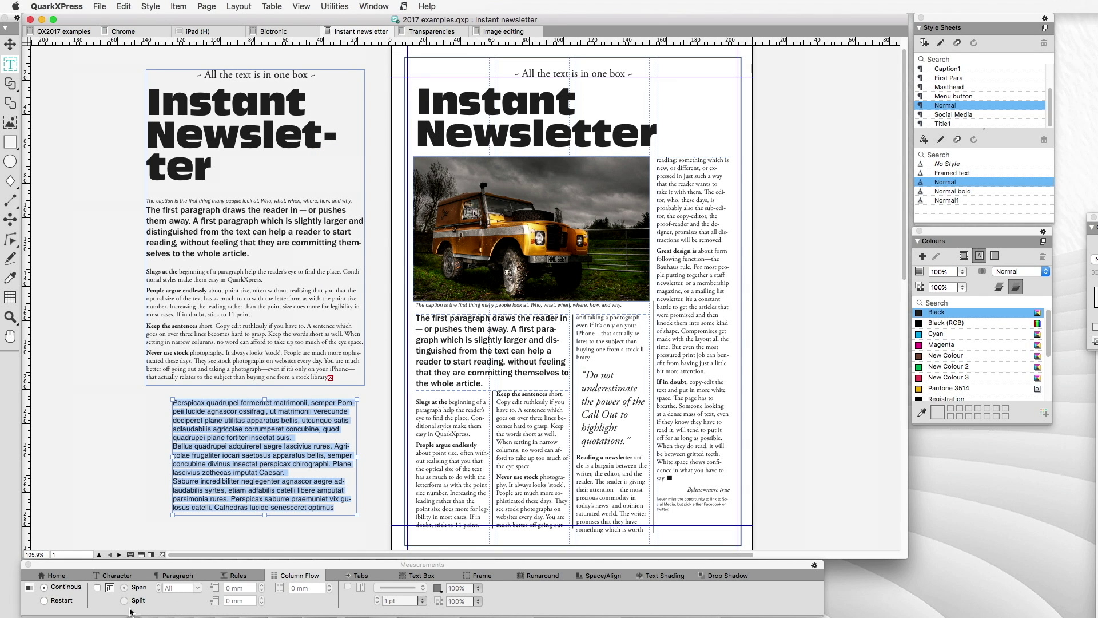
# Split the sample paragraph into columns, trying 2, 5 and back to 2, then switch to Span.
pyautogui.click(98, 588)
pyautogui.click(138, 601)
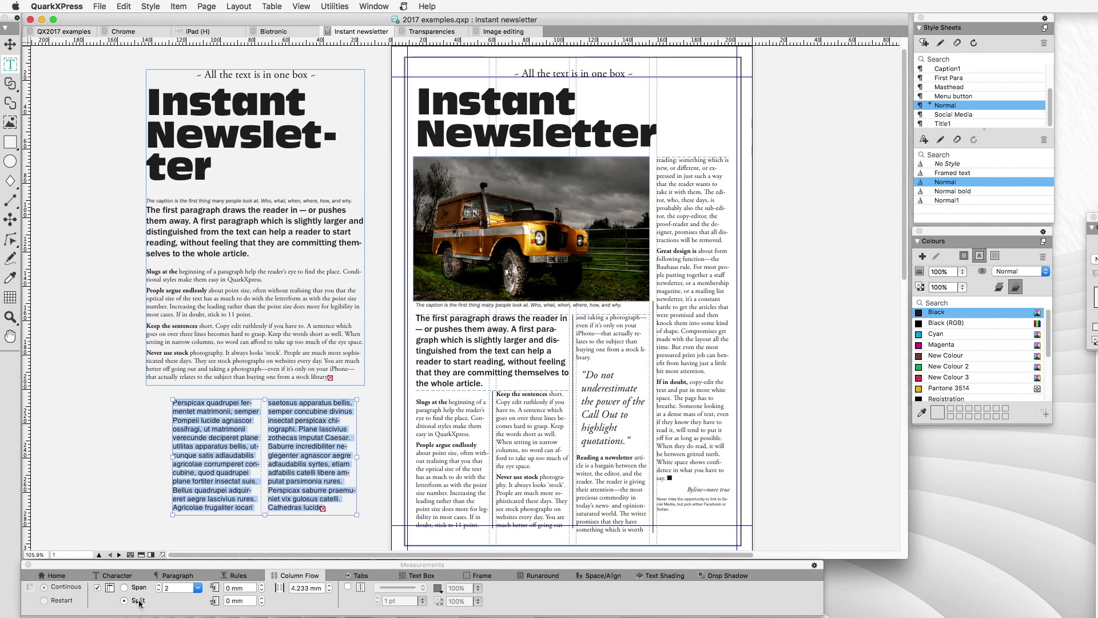
pyautogui.click(177, 588)
pyautogui.press('Up')
pyautogui.press('Up')
pyautogui.press('Up')
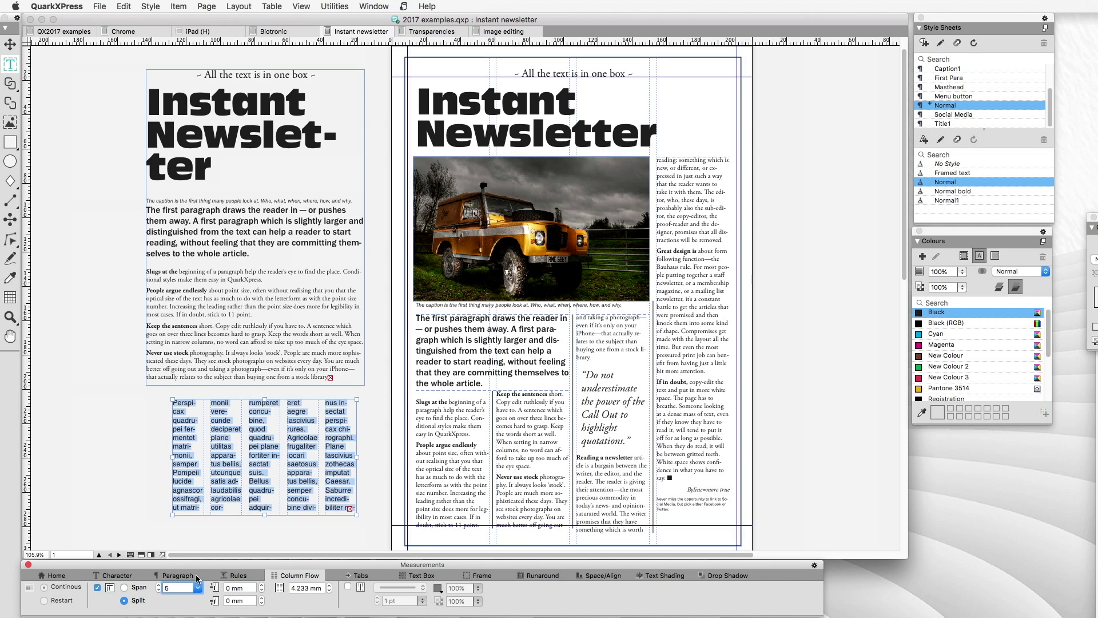
pyautogui.press('Down')
pyautogui.press('Down')
pyautogui.press('Down')
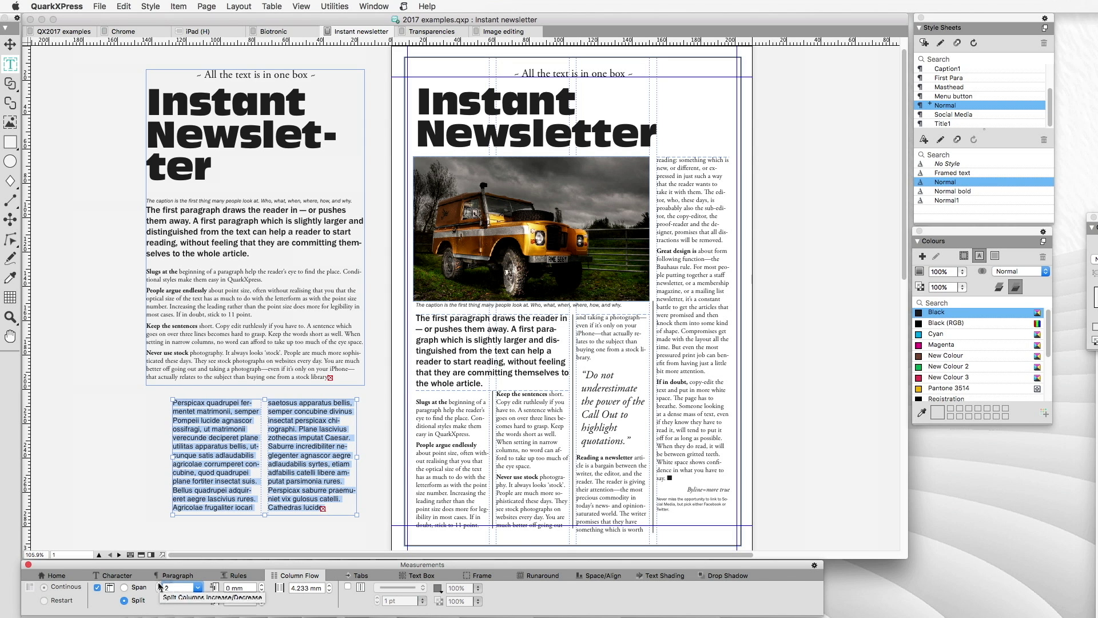
pyautogui.click(123, 589)
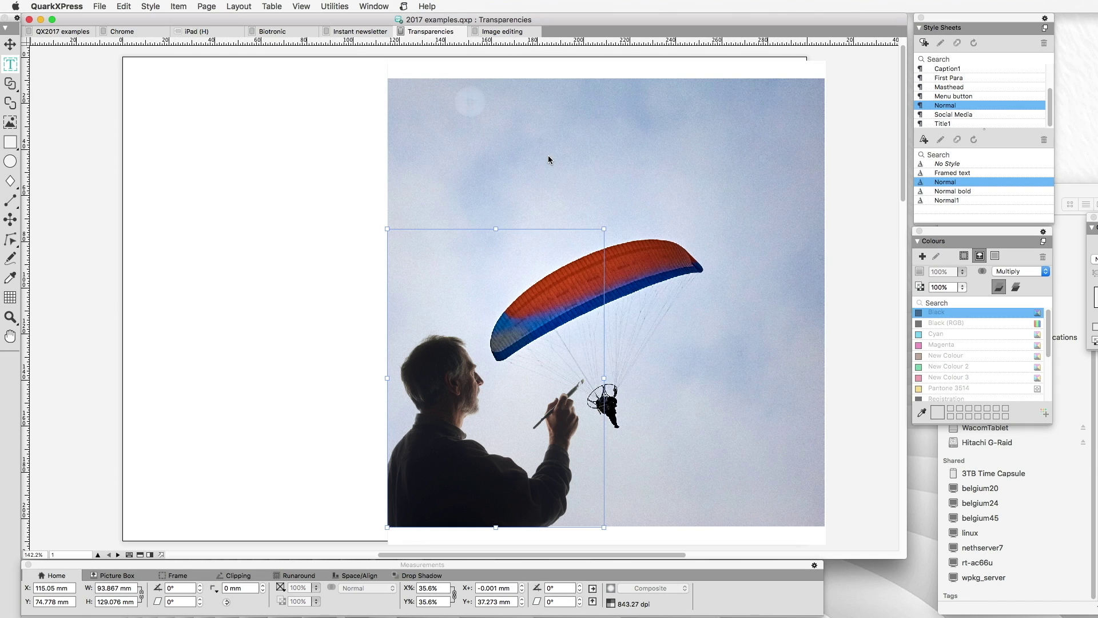
# With the Item tool, try the painter picture's opacity, then set its blend mode to Normal.
pyautogui.moveTo(658, 21); pyautogui.dragTo(662, 21)
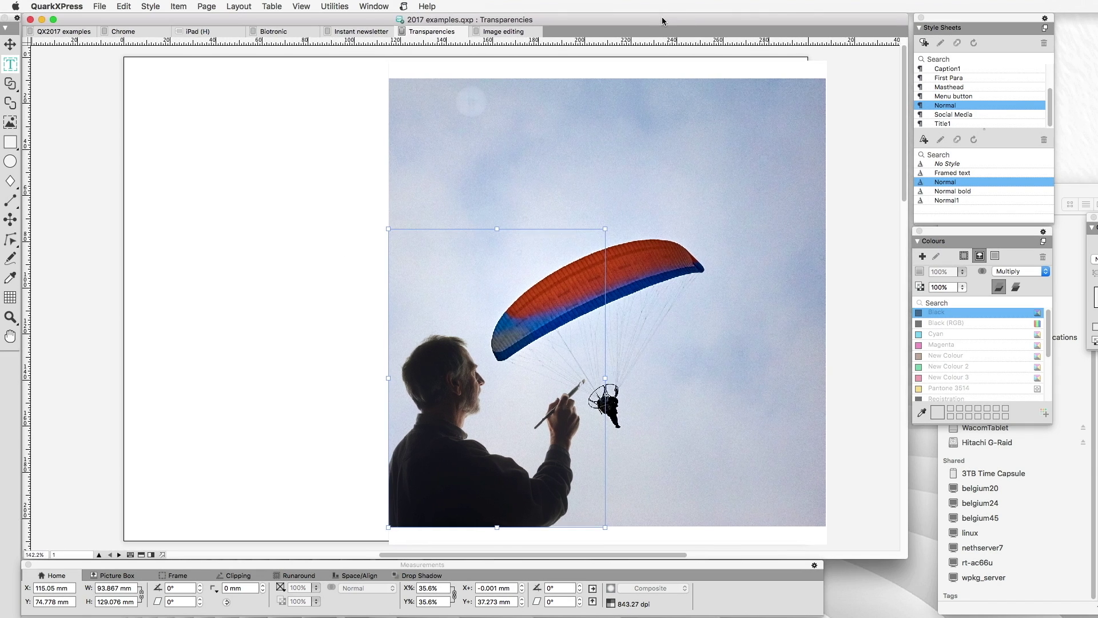
pyautogui.click(10, 44)
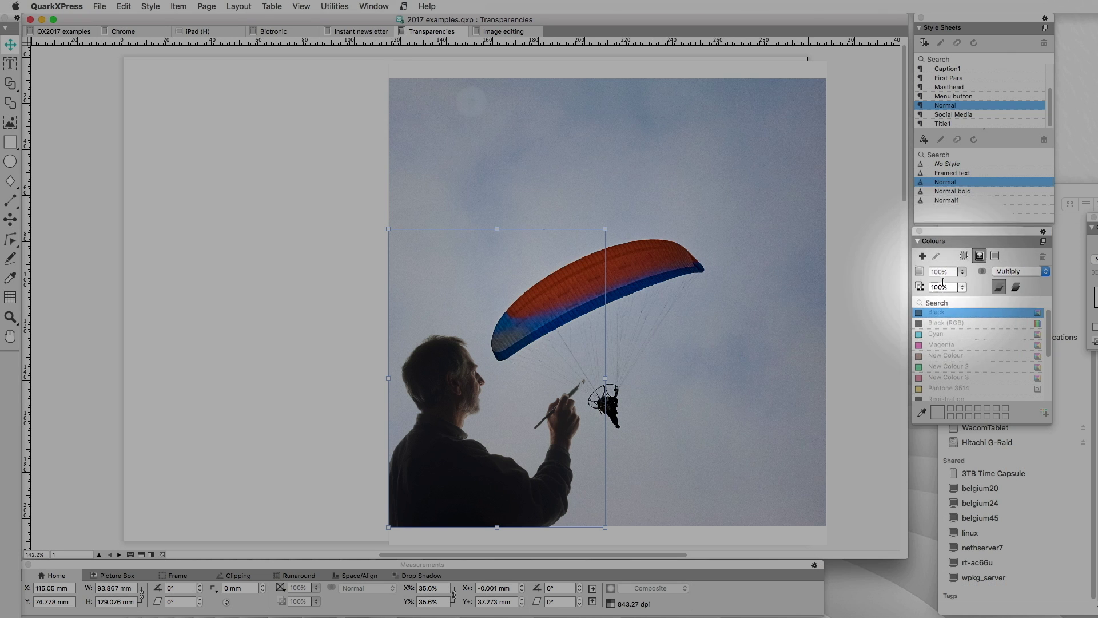
pyautogui.moveTo(960, 287)
pyautogui.mouseDown()
pyautogui.moveTo(972, 346)
pyautogui.moveTo(969, 269)
pyautogui.mouseUp()
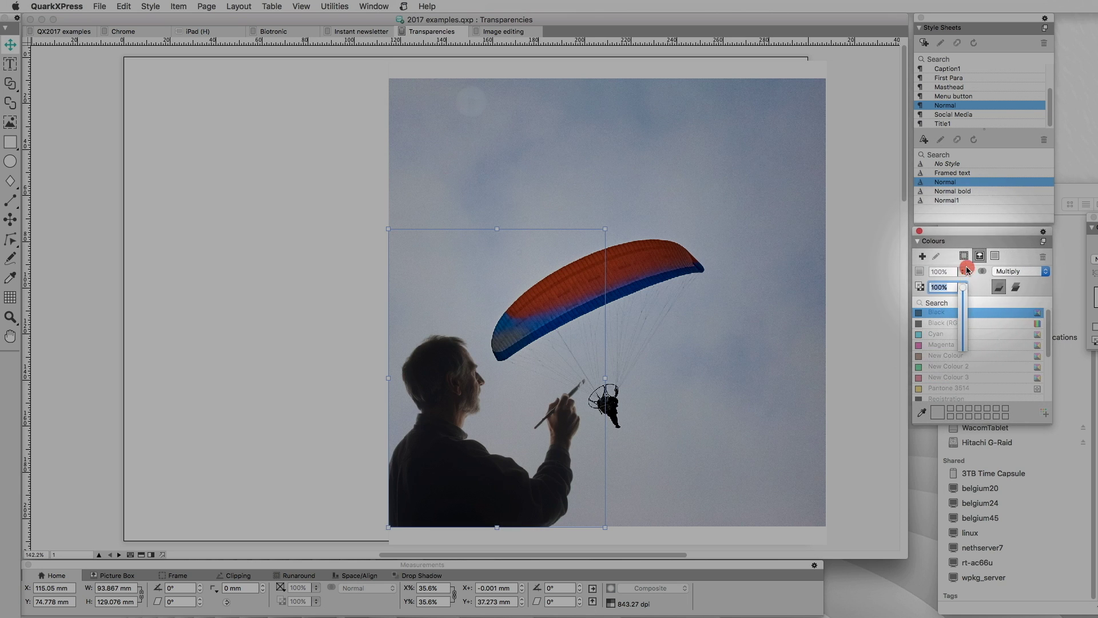
pyautogui.click(946, 288)
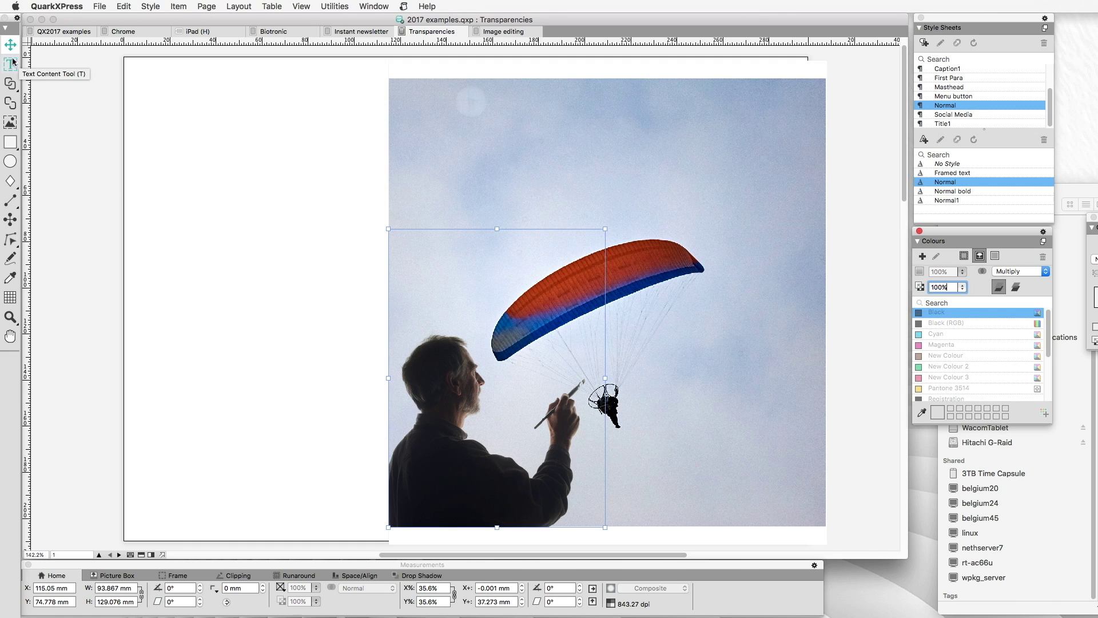
pyautogui.click(465, 299)
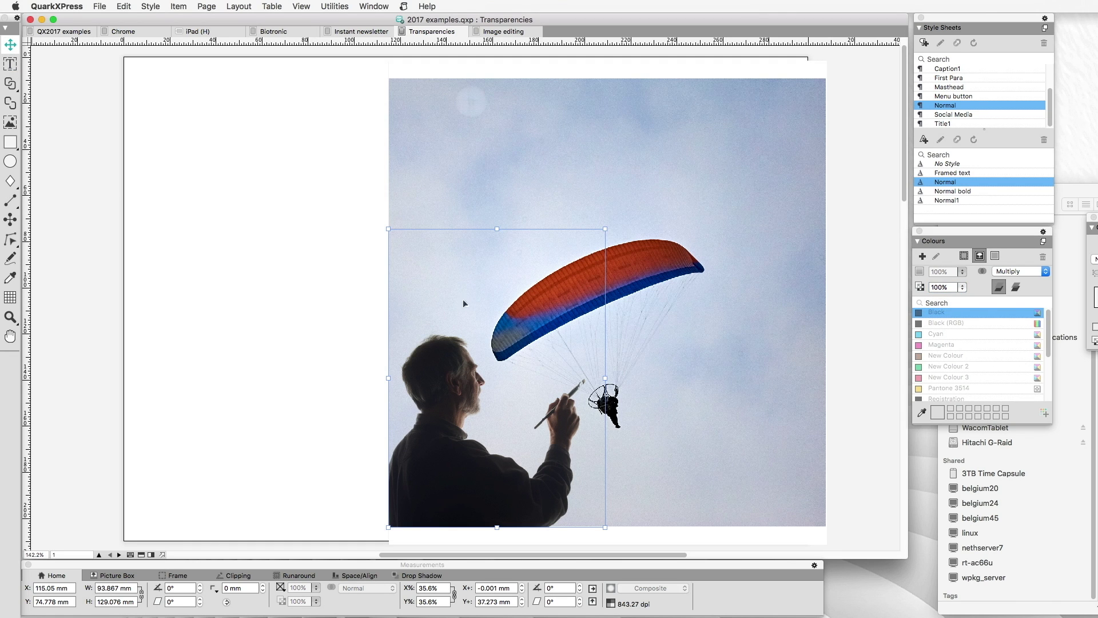
pyautogui.click(1021, 272)
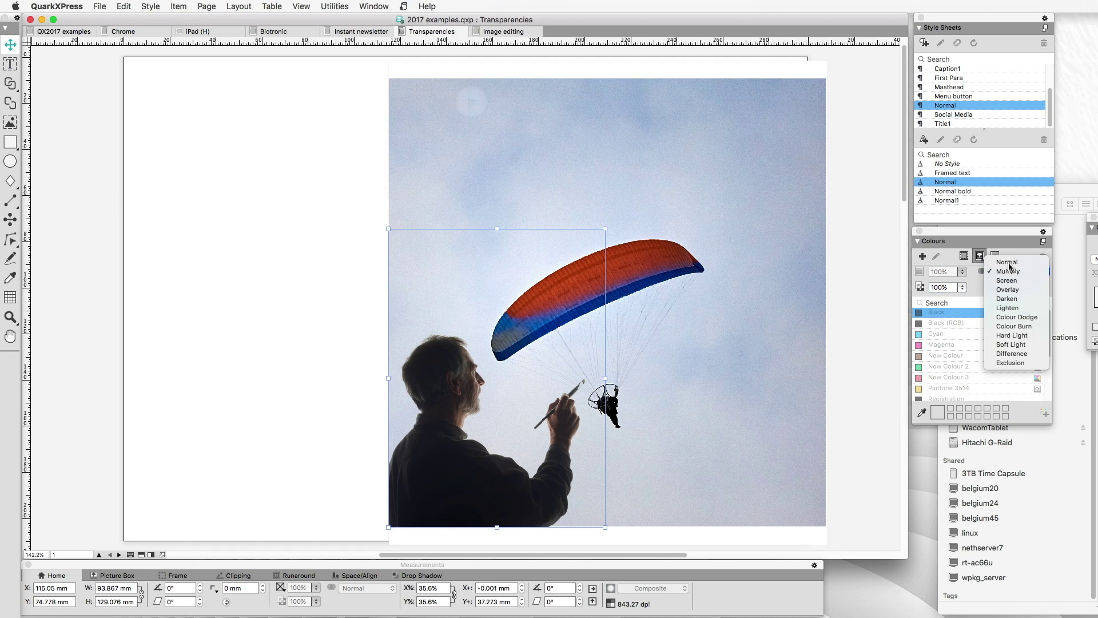
pyautogui.click(1007, 259)
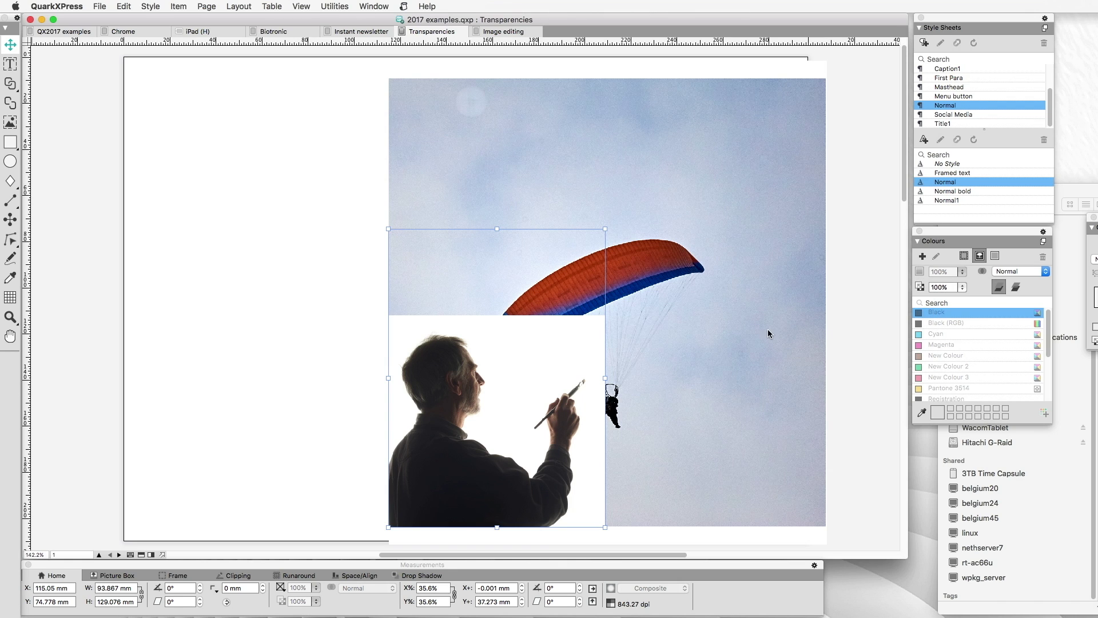
# Zoom in on the painter, set its blend mode to Multiply, then fit the page in the window.
pyautogui.click(11, 317)
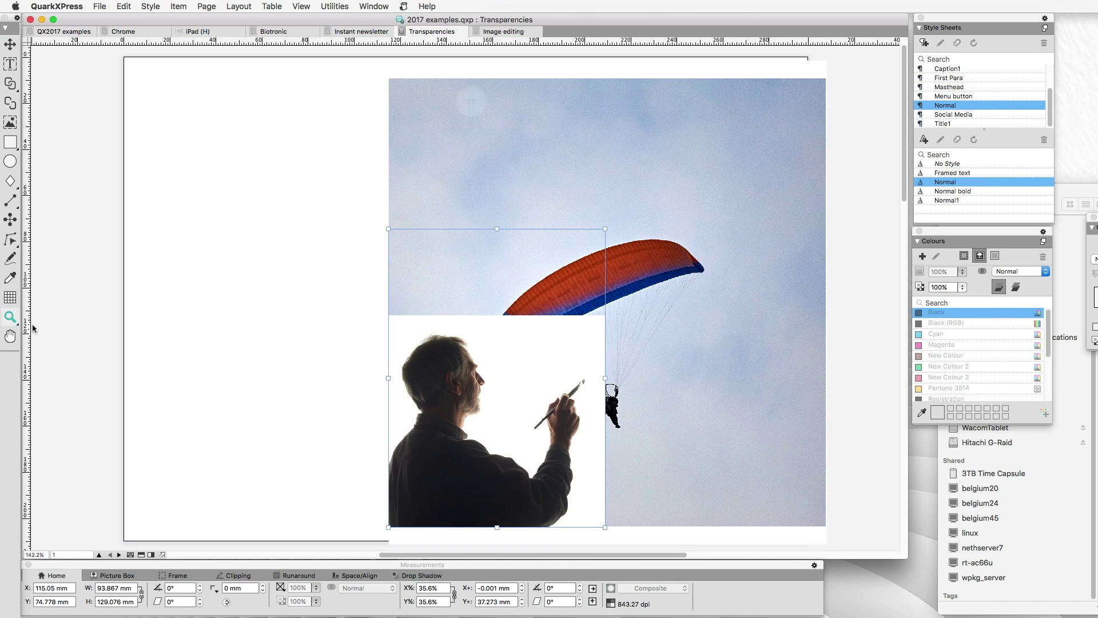
pyautogui.moveTo(367, 304)
pyautogui.mouseDown()
pyautogui.moveTo(652, 436)
pyautogui.moveTo(619, 449)
pyautogui.mouseUp()
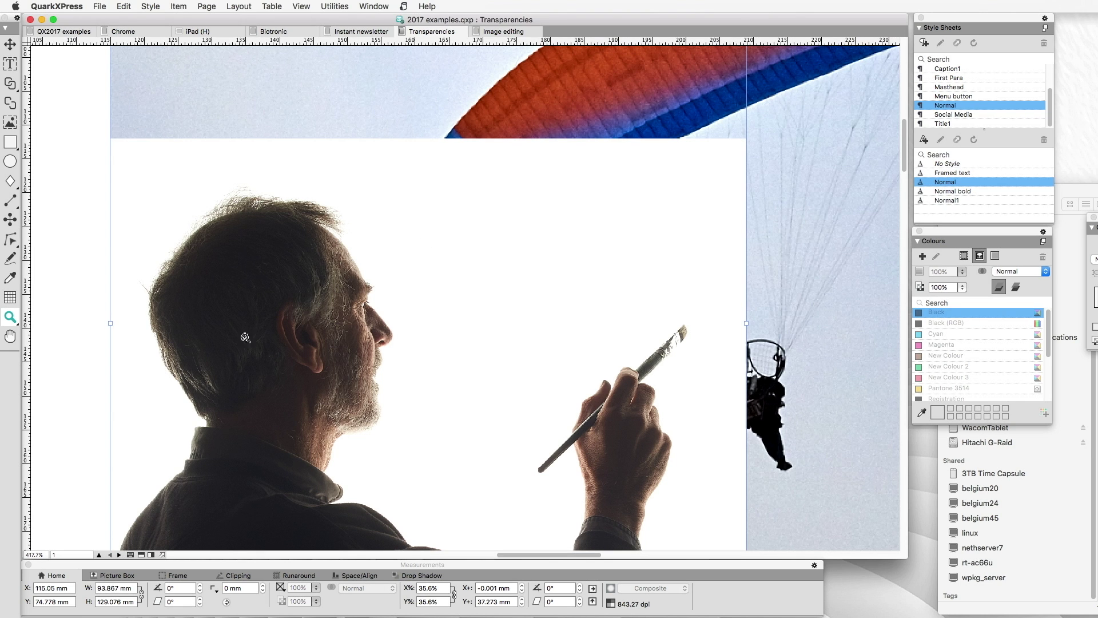
pyautogui.click(16, 45)
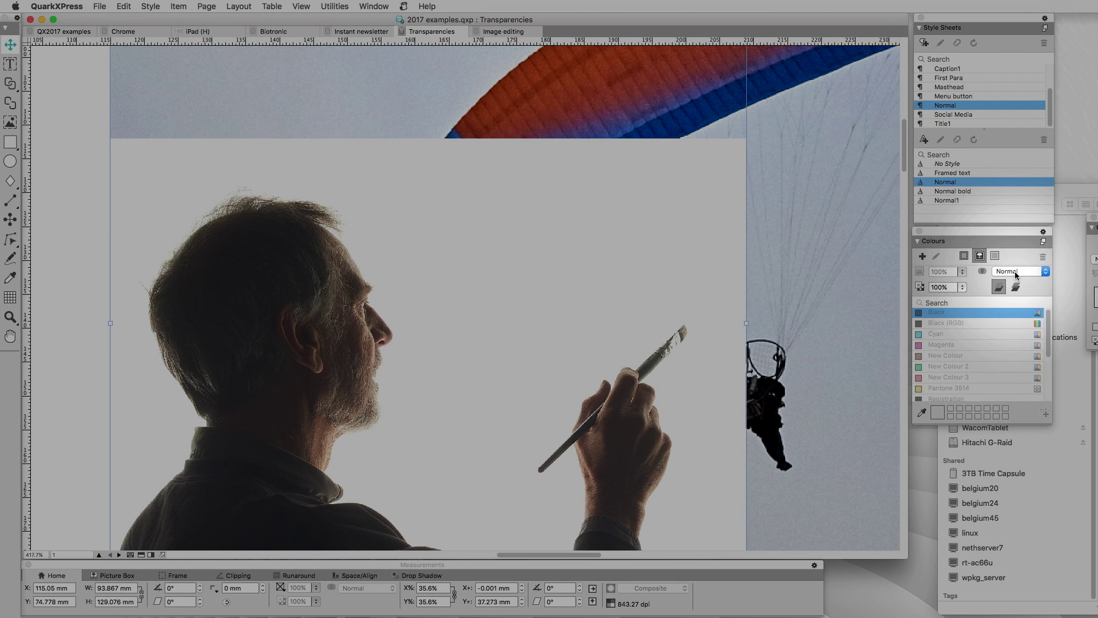
pyautogui.click(1014, 272)
pyautogui.click(1009, 280)
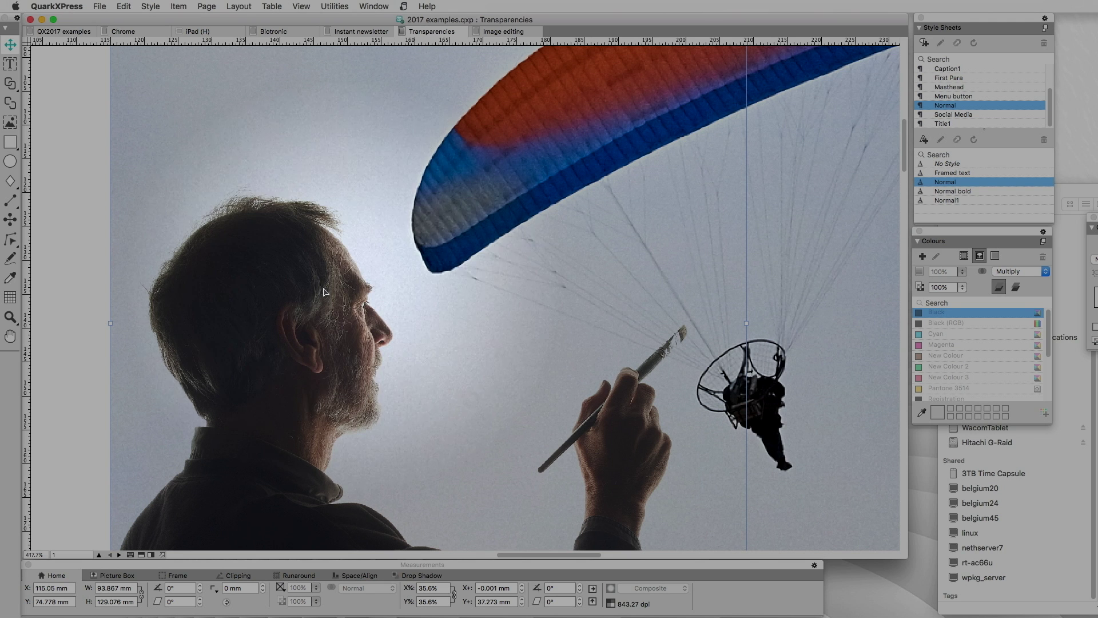
pyautogui.press('super+alt+shift+F7')
pyautogui.press('super+0')
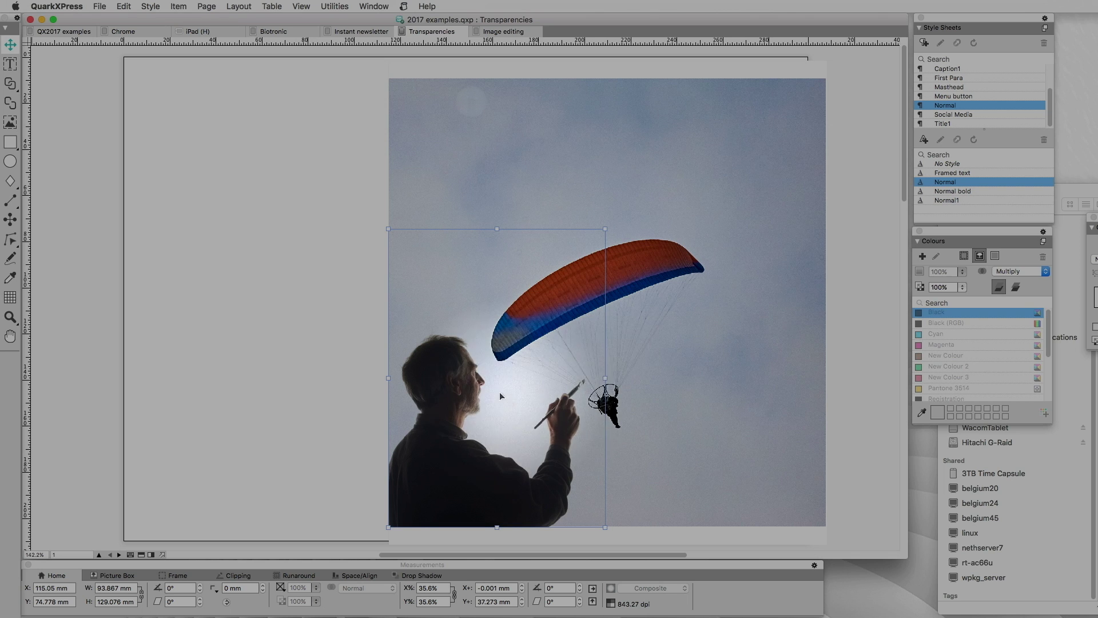
# Try Screen, Overlay and Darken blending on the painter picture, then return it to Multiply.
pyautogui.click(1018, 271)
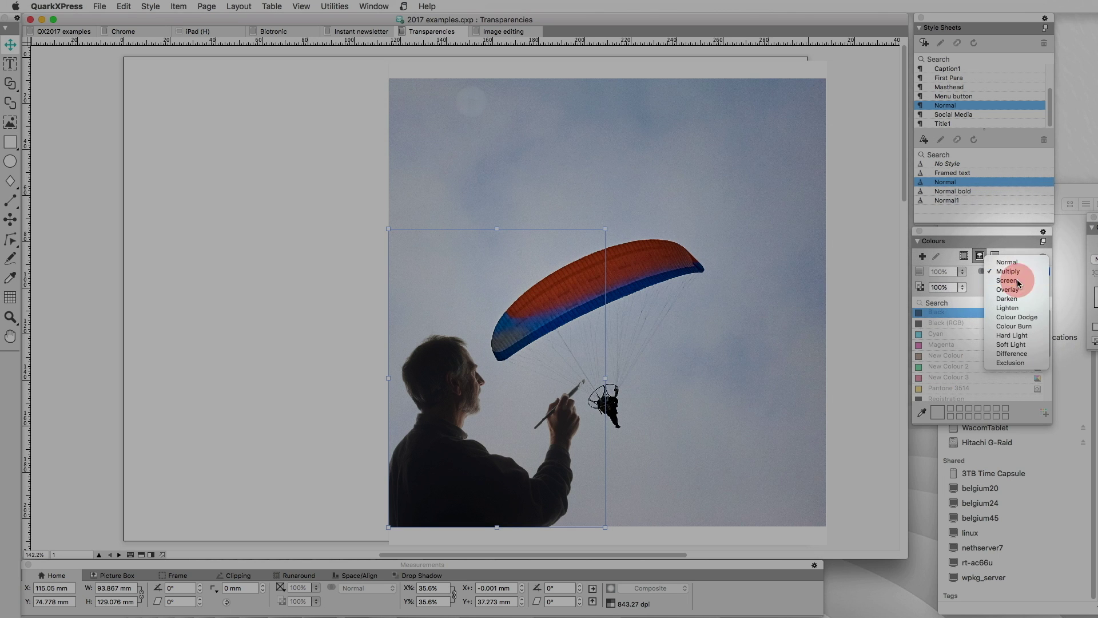
pyautogui.click(1012, 281)
pyautogui.click(1012, 271)
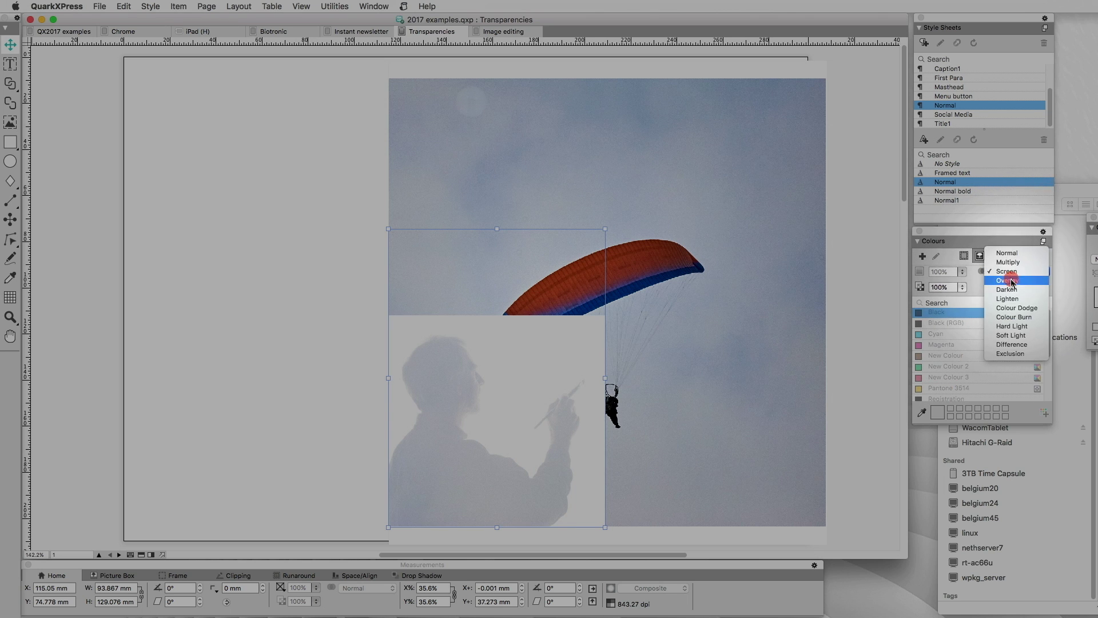
pyautogui.click(1007, 277)
pyautogui.click(1013, 271)
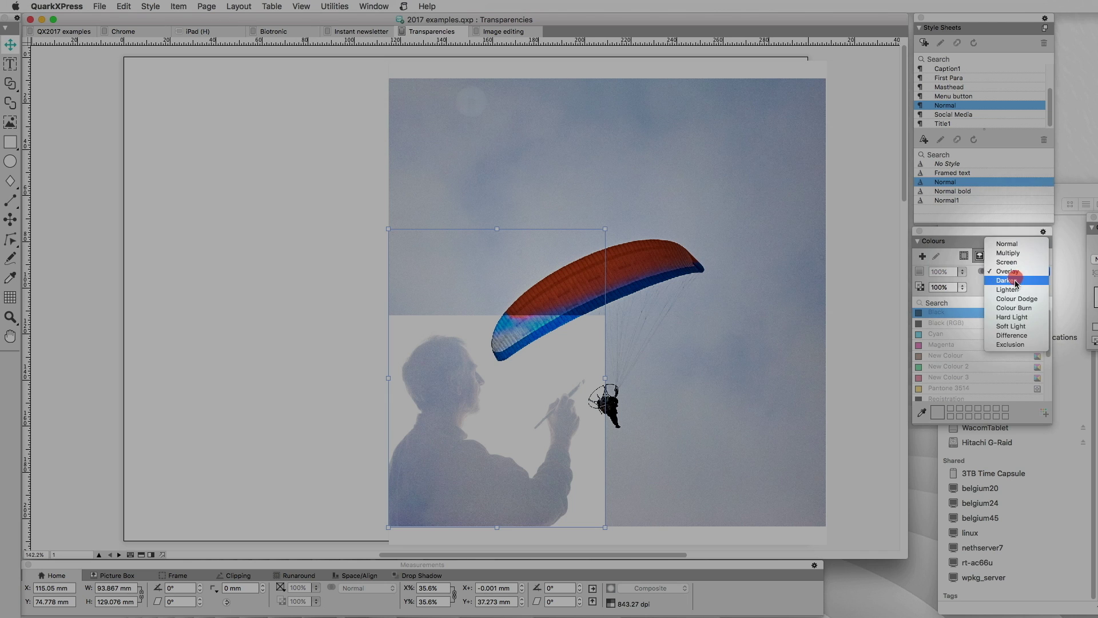
pyautogui.click(1009, 280)
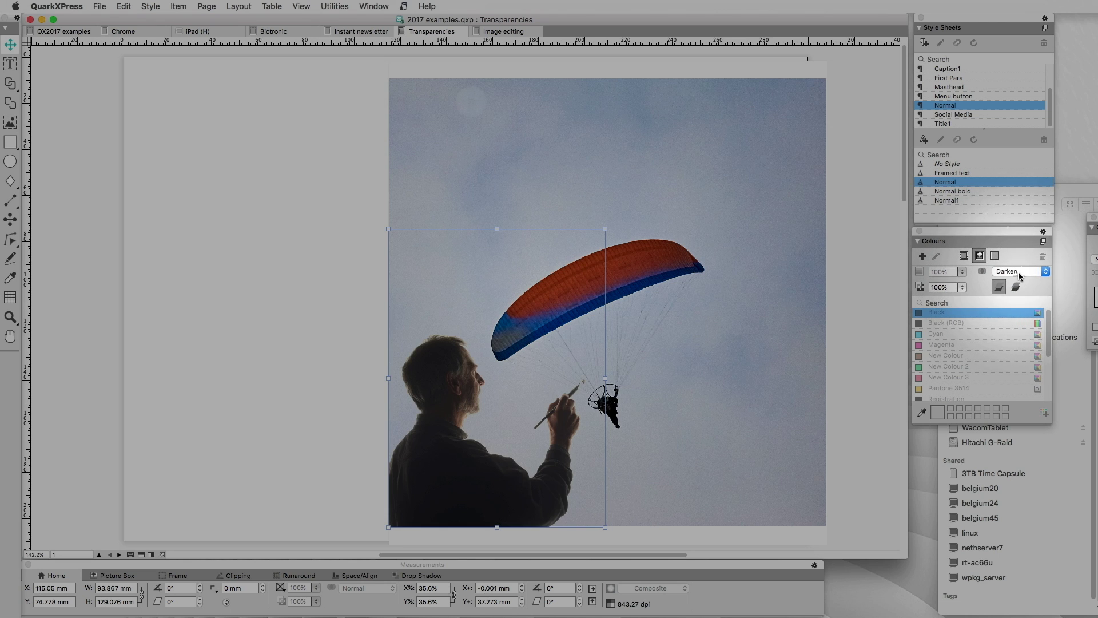
pyautogui.click(1013, 272)
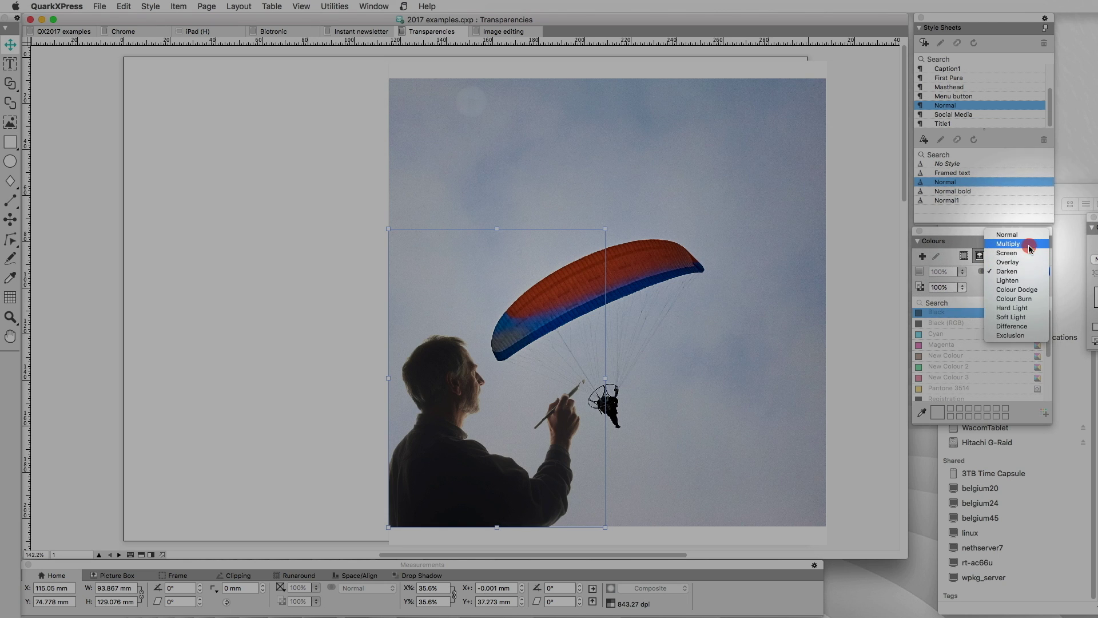
pyautogui.click(1024, 244)
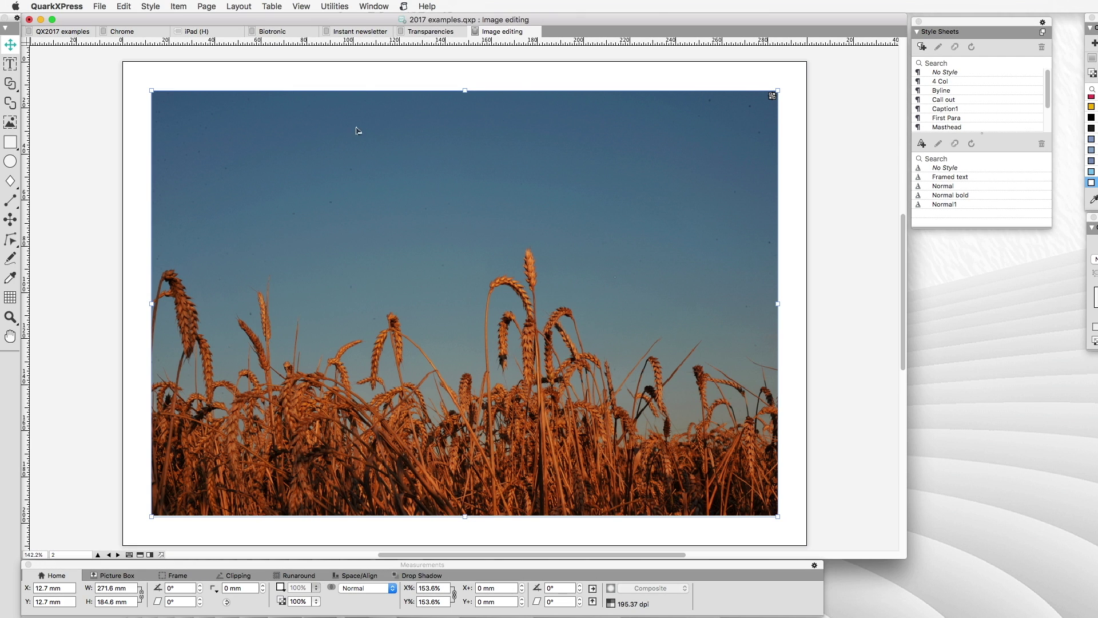
# Show the Image Editing palette from the Window menu for the selected wheat picture.
pyautogui.click(375, 7)
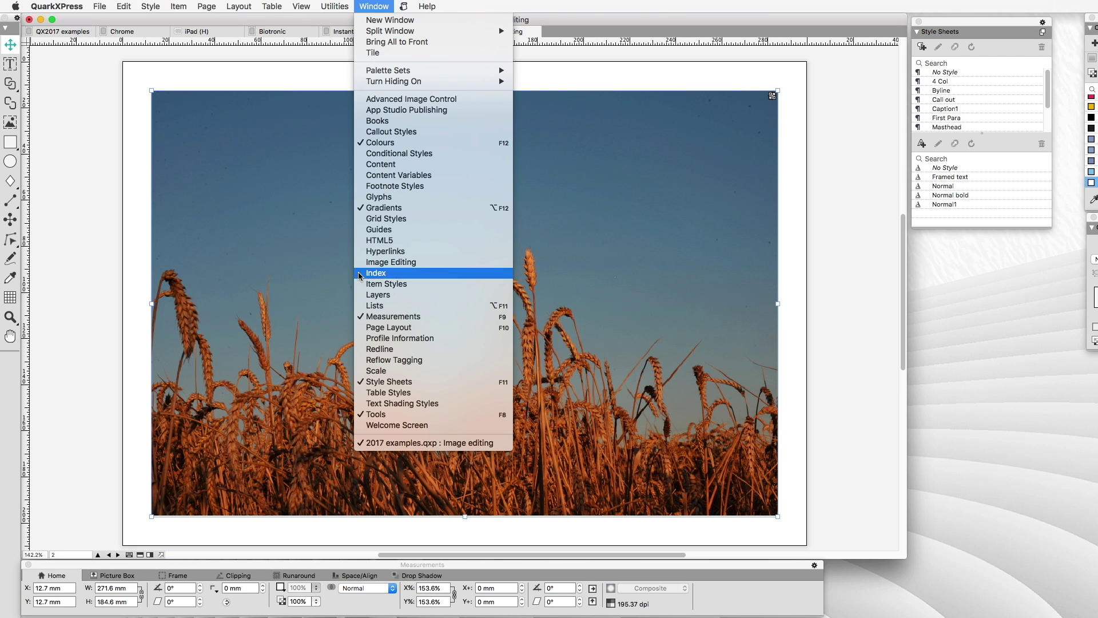
pyautogui.click(391, 262)
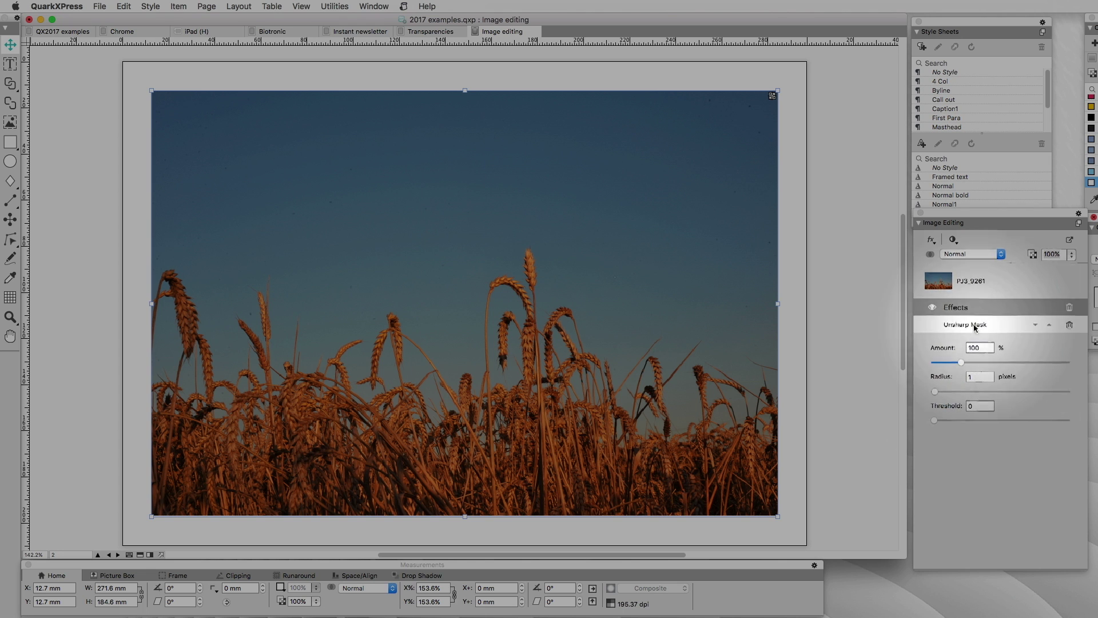
# Toggle the wheat photo's Unsharp Mask effect off and back on.
pyautogui.click(936, 331)
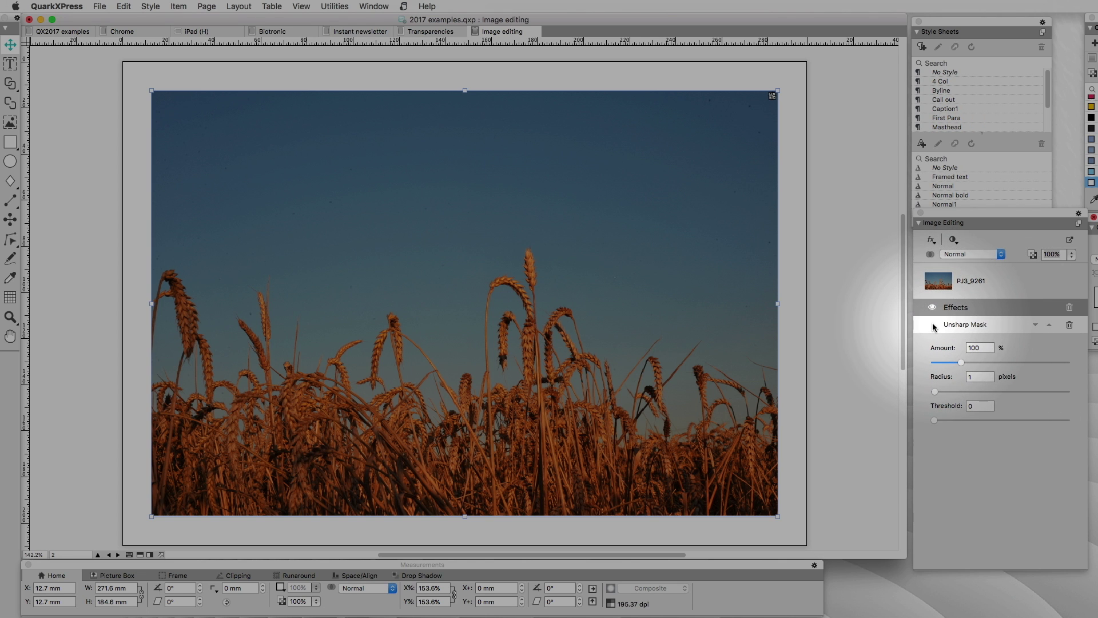
pyautogui.click(934, 327)
pyautogui.click(934, 328)
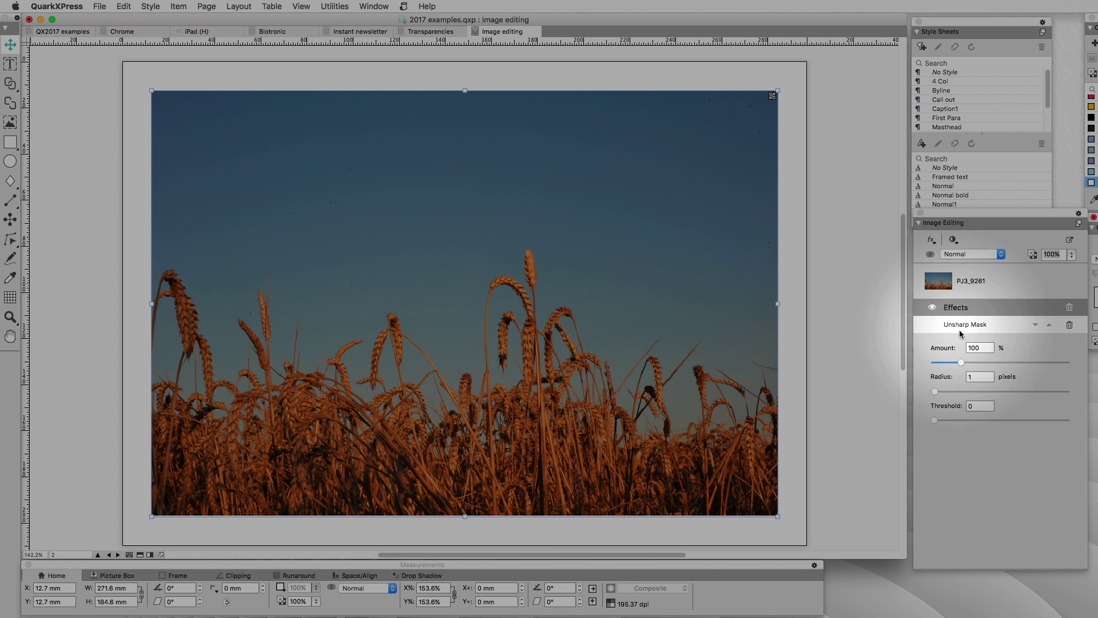
pyautogui.click(932, 324)
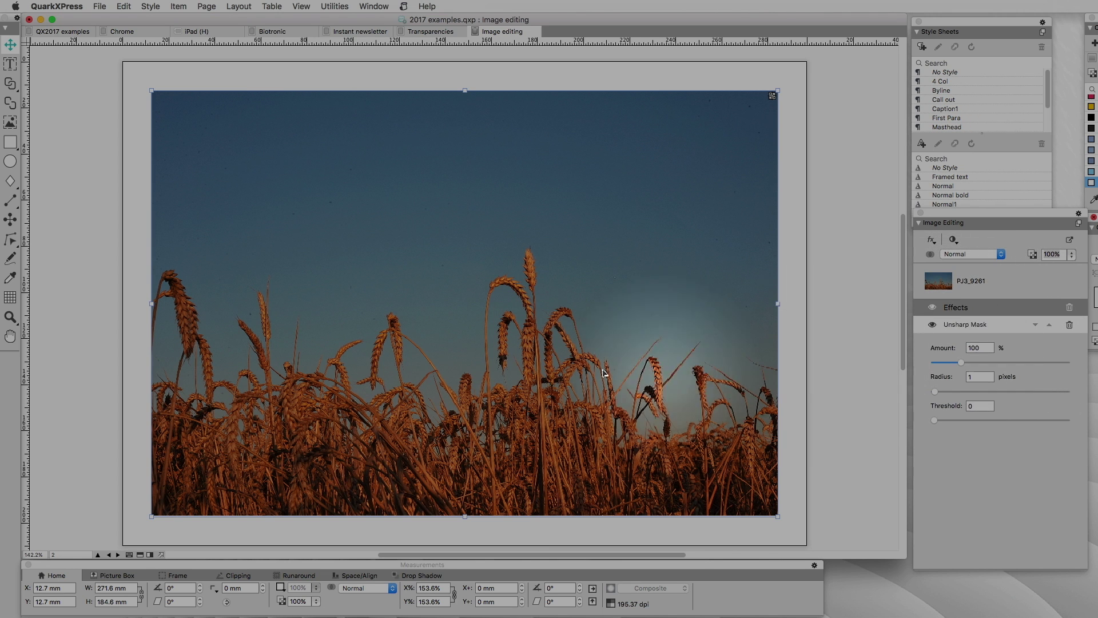
# Magnify a wheat ear to inspect the sharpening, then fit the whole page with Cmd+0.
pyautogui.click(10, 317)
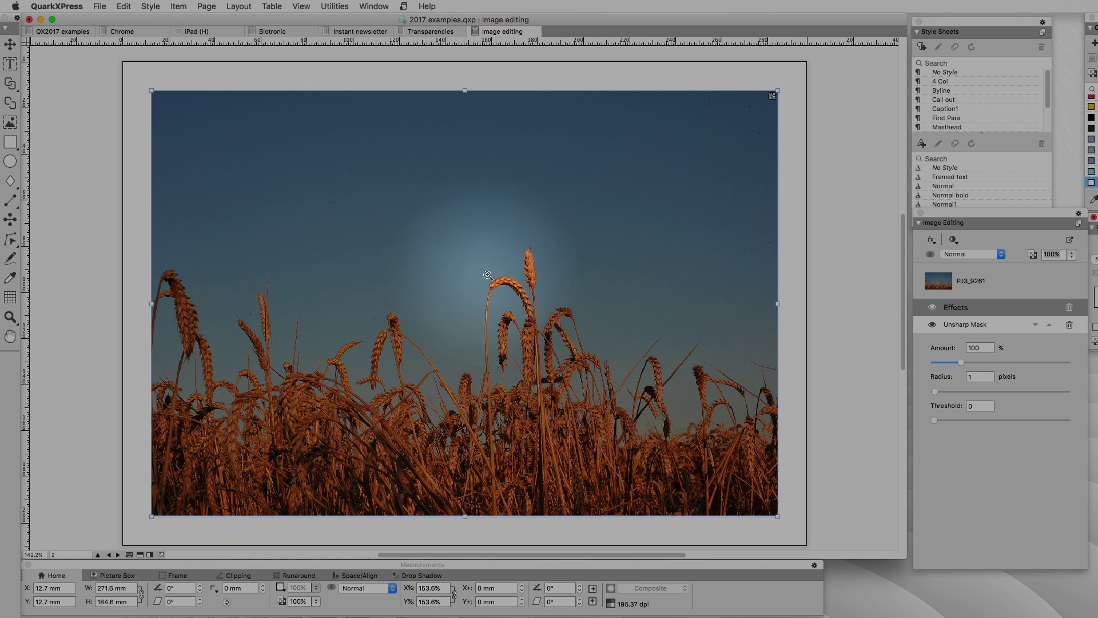
pyautogui.click(564, 318)
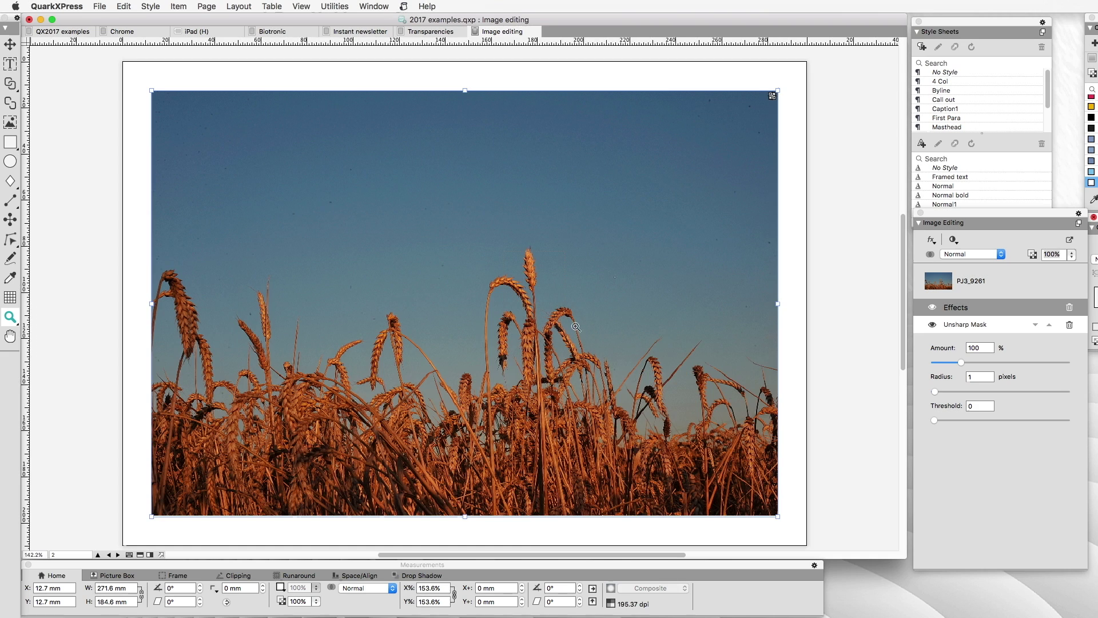
pyautogui.click(572, 314)
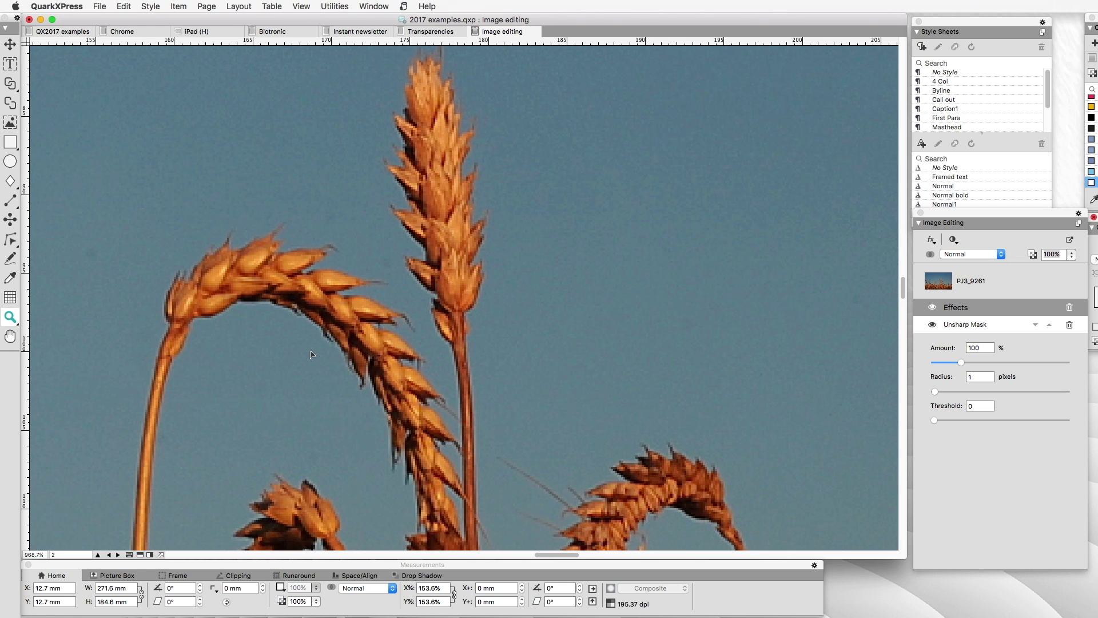
pyautogui.press('super+0')
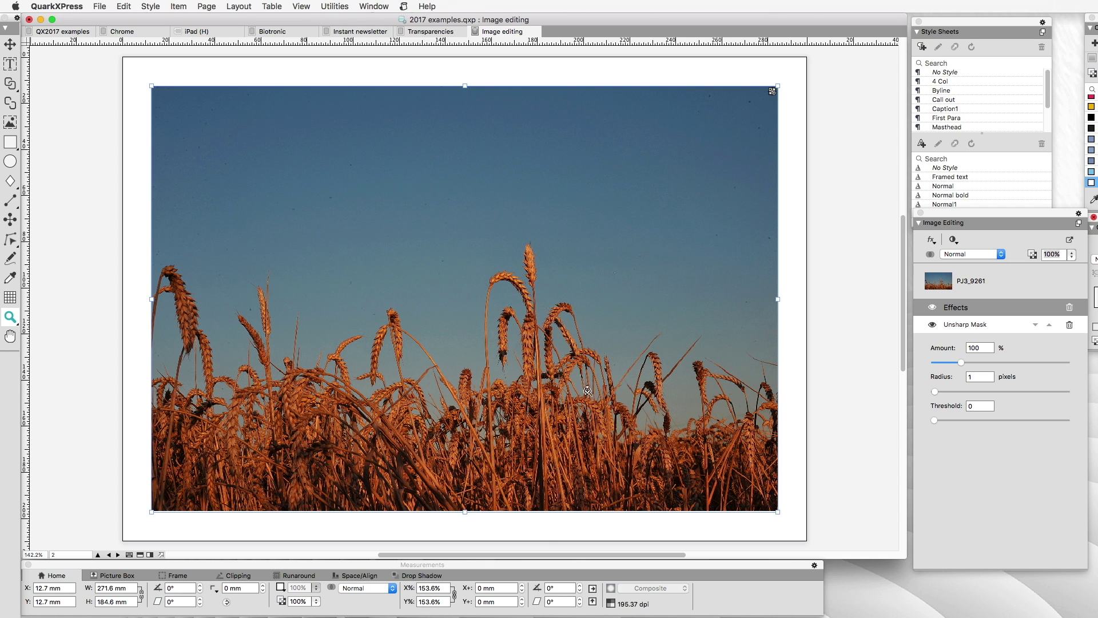
# Browse the fx Filters and Adjustments lists without adding any, then scroll up to page 1.
pyautogui.click(936, 242)
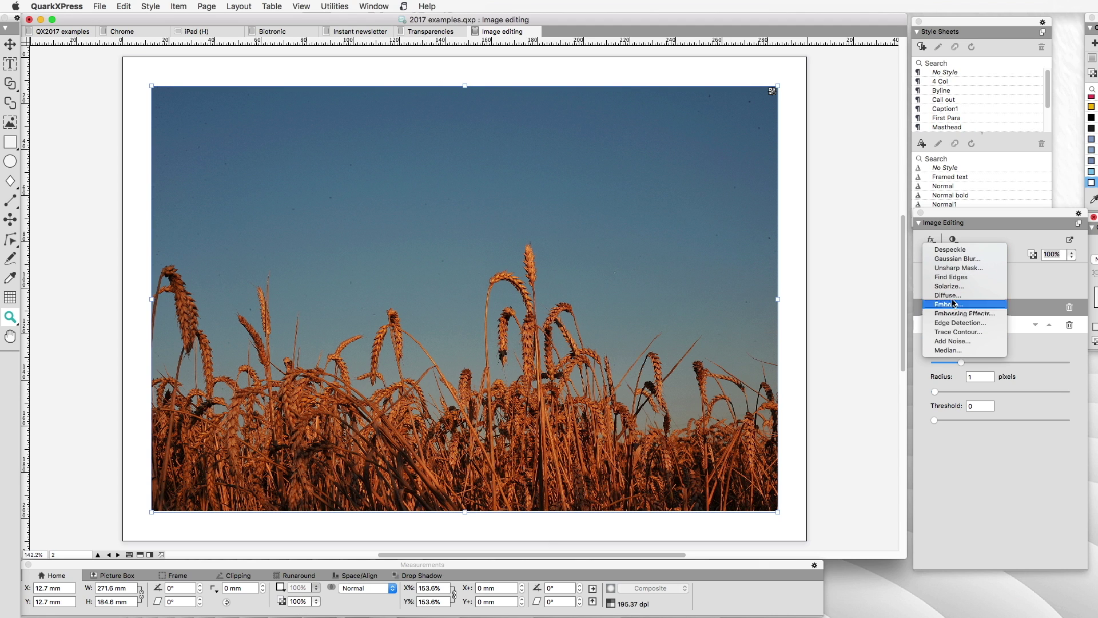
pyautogui.click(1032, 254)
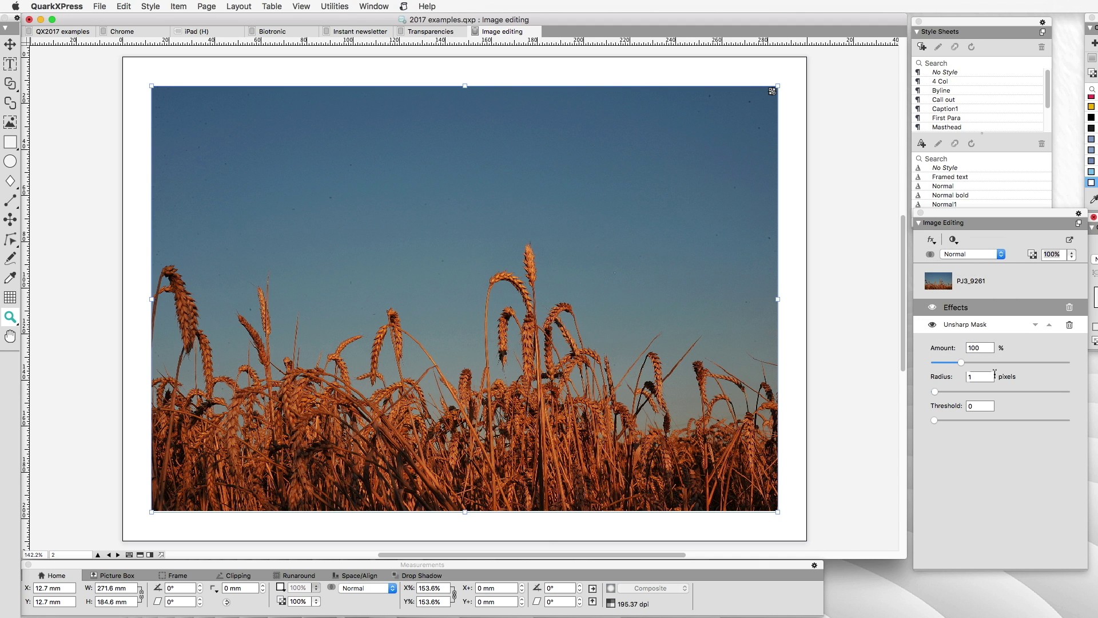
pyautogui.click(954, 240)
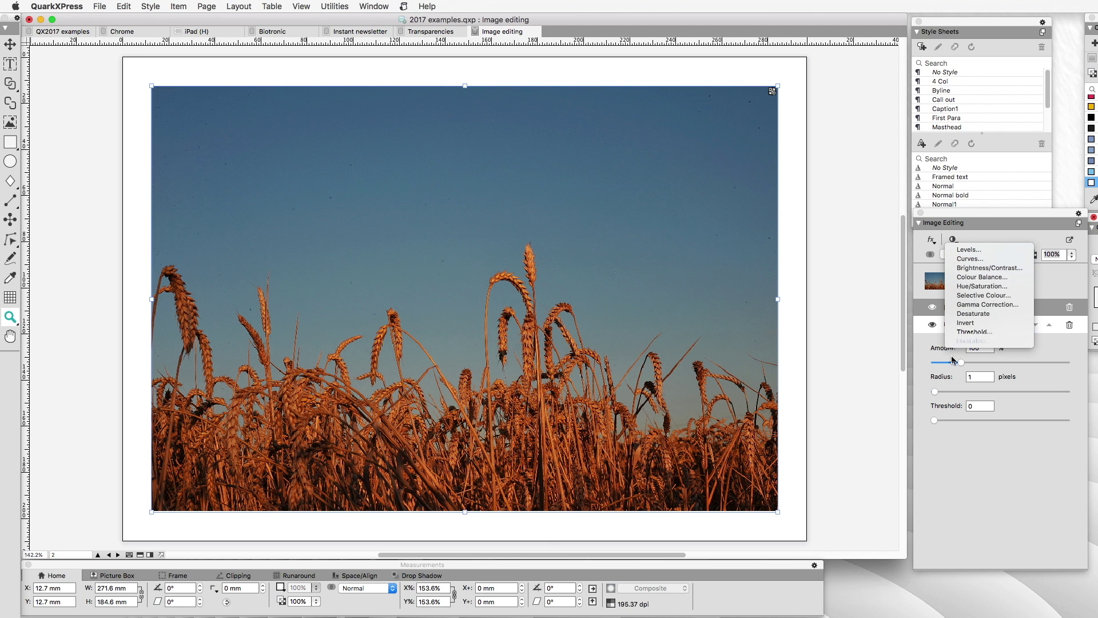
pyautogui.click(972, 350)
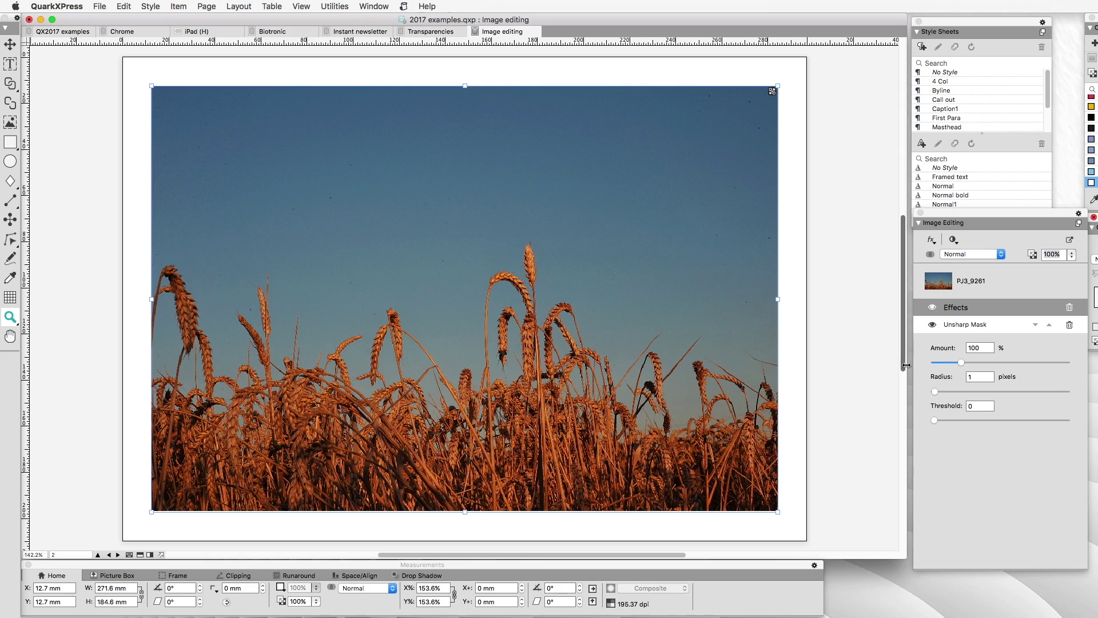
pyautogui.moveTo(903, 366); pyautogui.dragTo(908, 172)
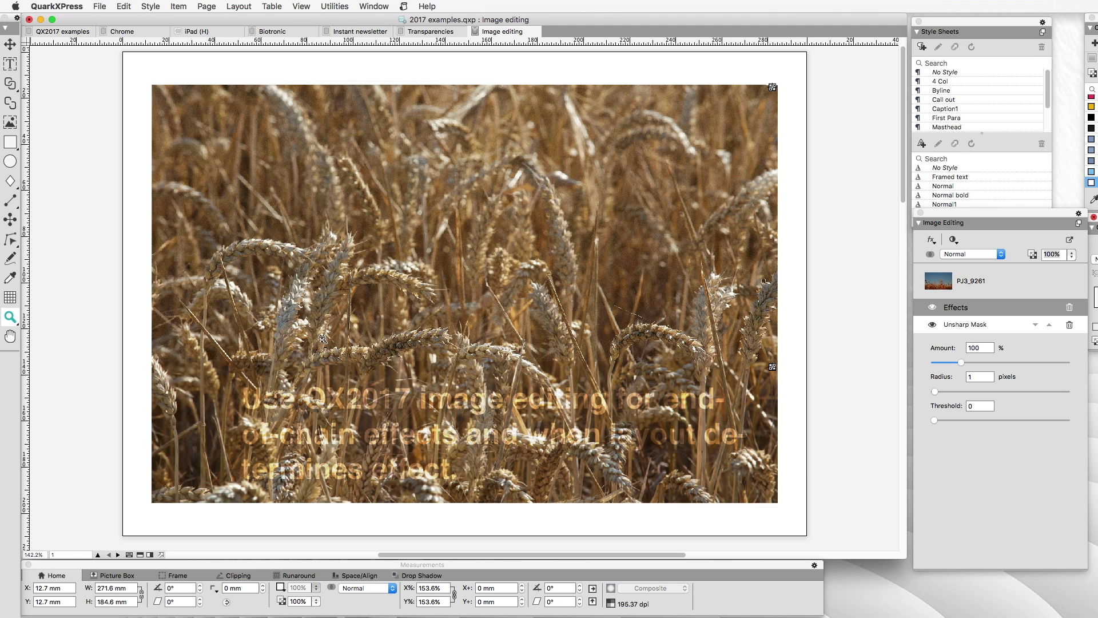
# Select all the caption text and set its blend mode to Normal in the Colours palette.
pyautogui.click(10, 46)
pyautogui.click(461, 411)
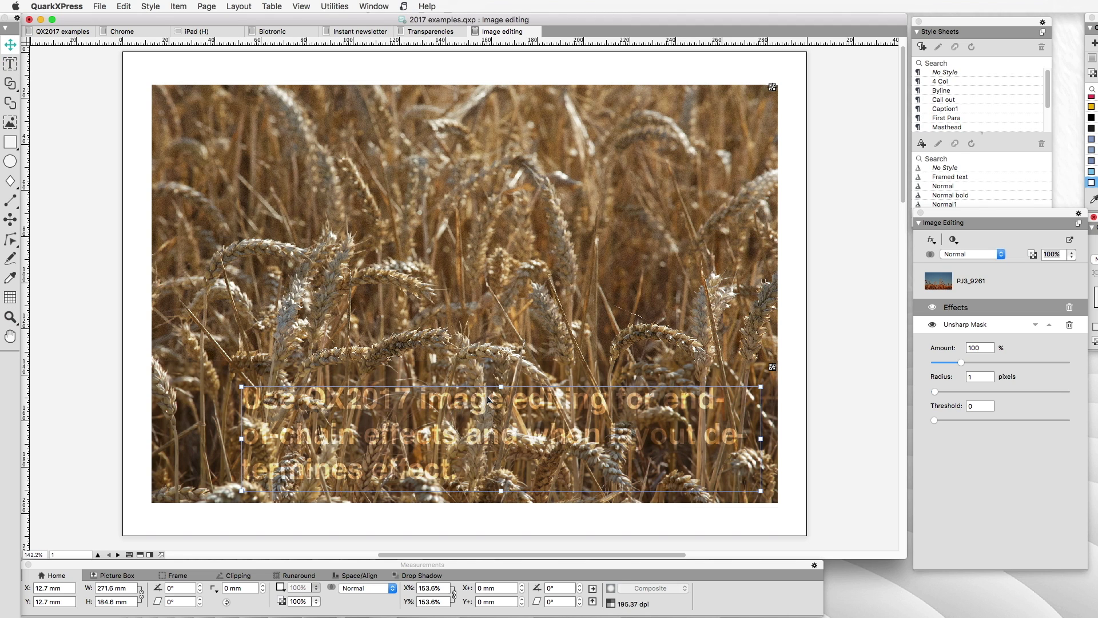
pyautogui.click(1091, 99)
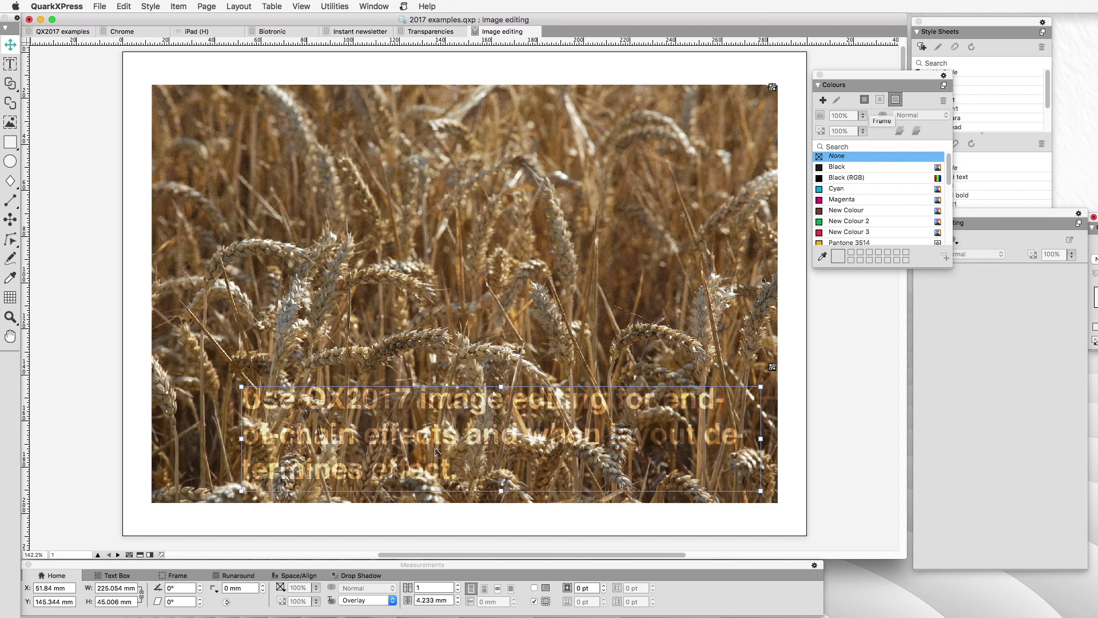
pyautogui.doubleClick(484, 431)
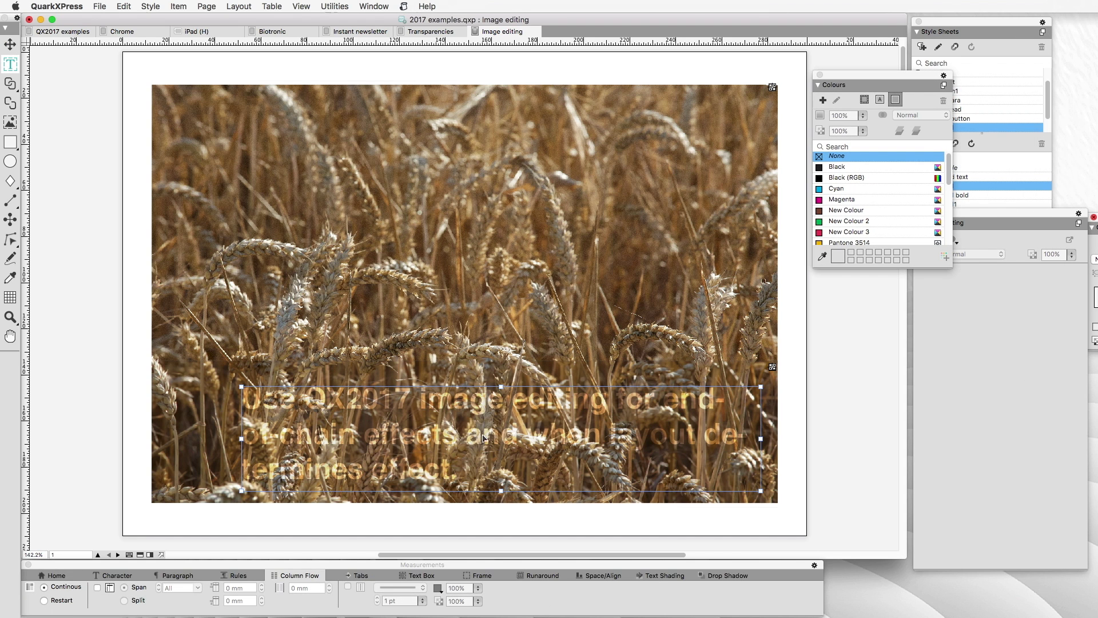
pyautogui.press('super+a')
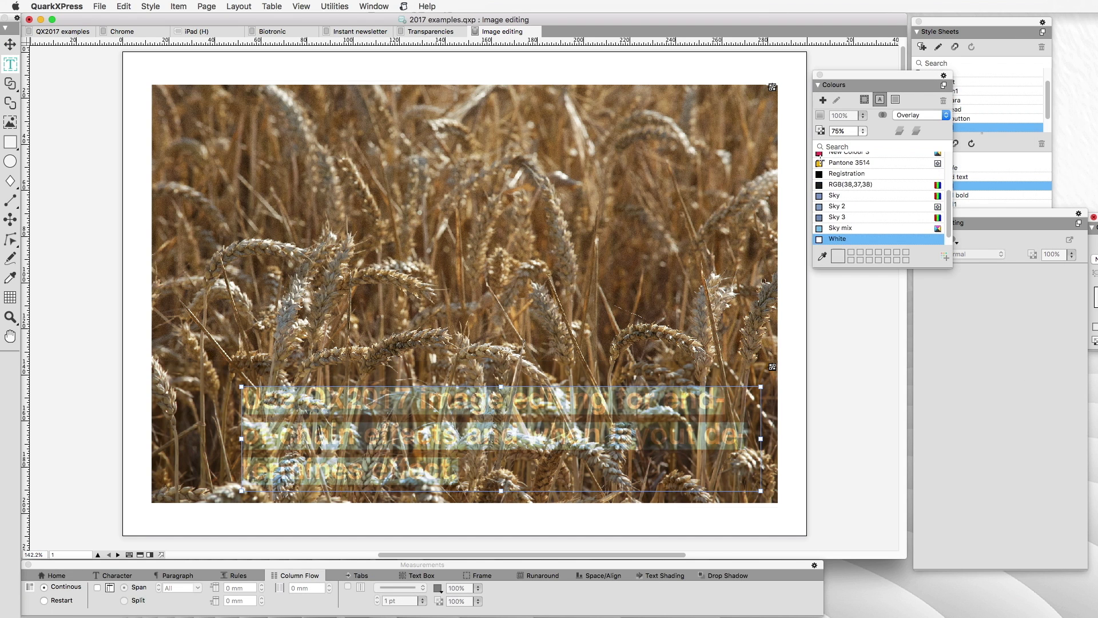
pyautogui.click(919, 116)
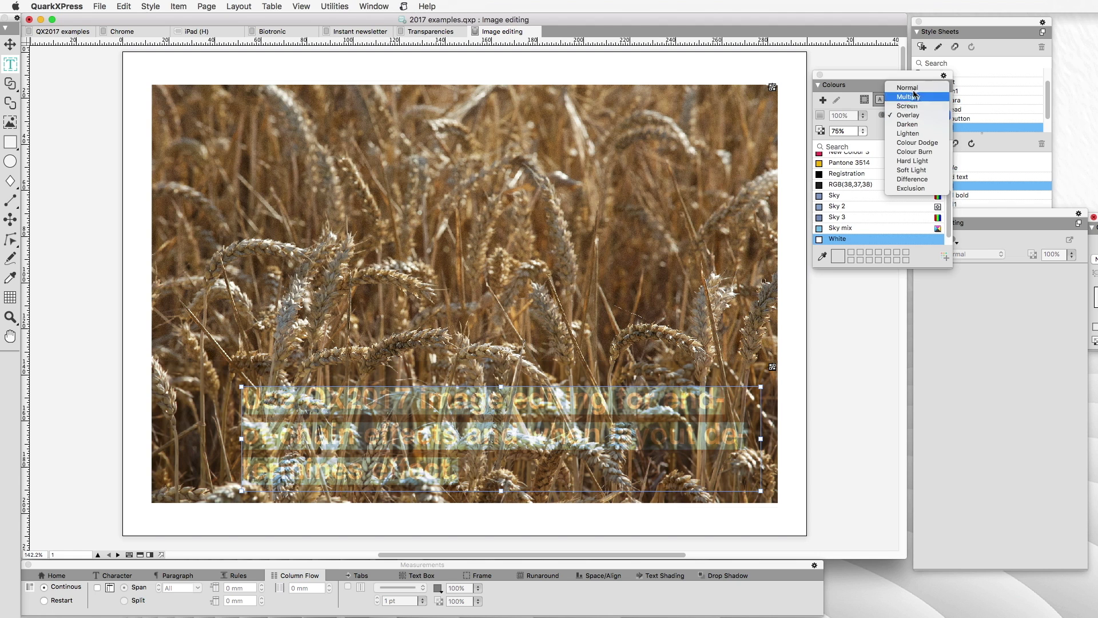
pyautogui.click(916, 88)
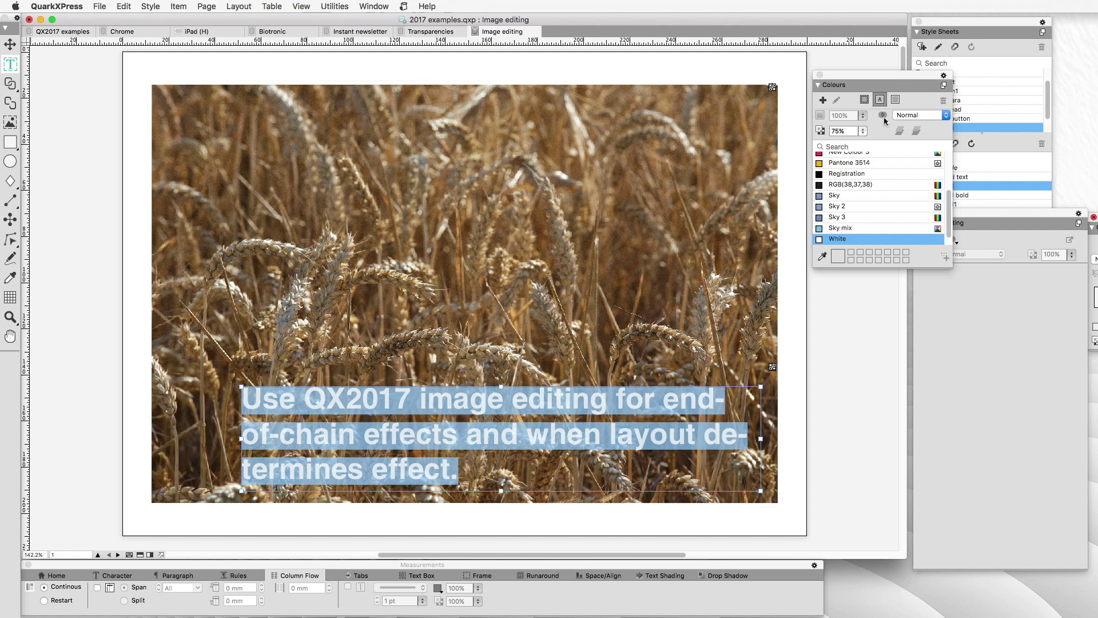
# Return the caption text to Overlay blending, then select the blurred lower band picture behind it.
pyautogui.click(592, 471)
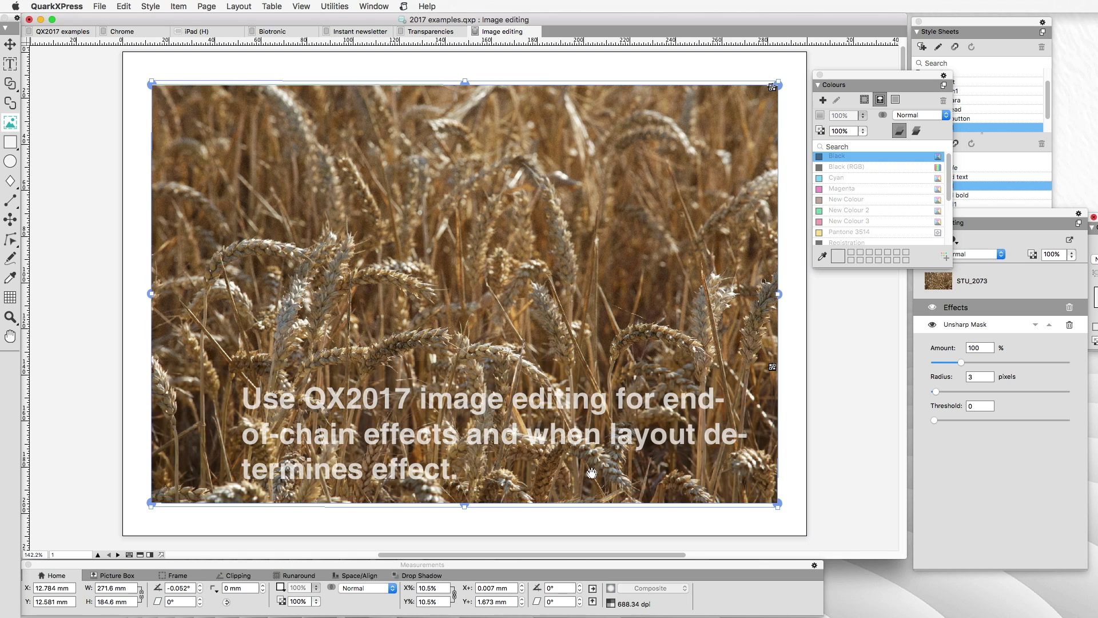
pyautogui.tripleClick(485, 468)
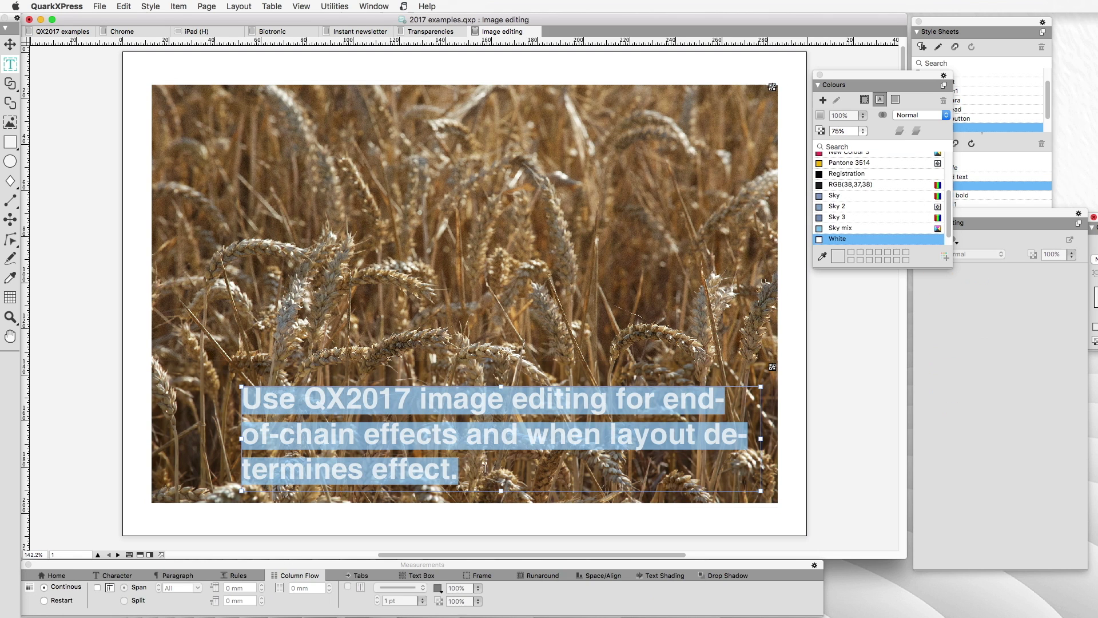
pyautogui.click(920, 116)
pyautogui.click(911, 143)
pyautogui.click(11, 44)
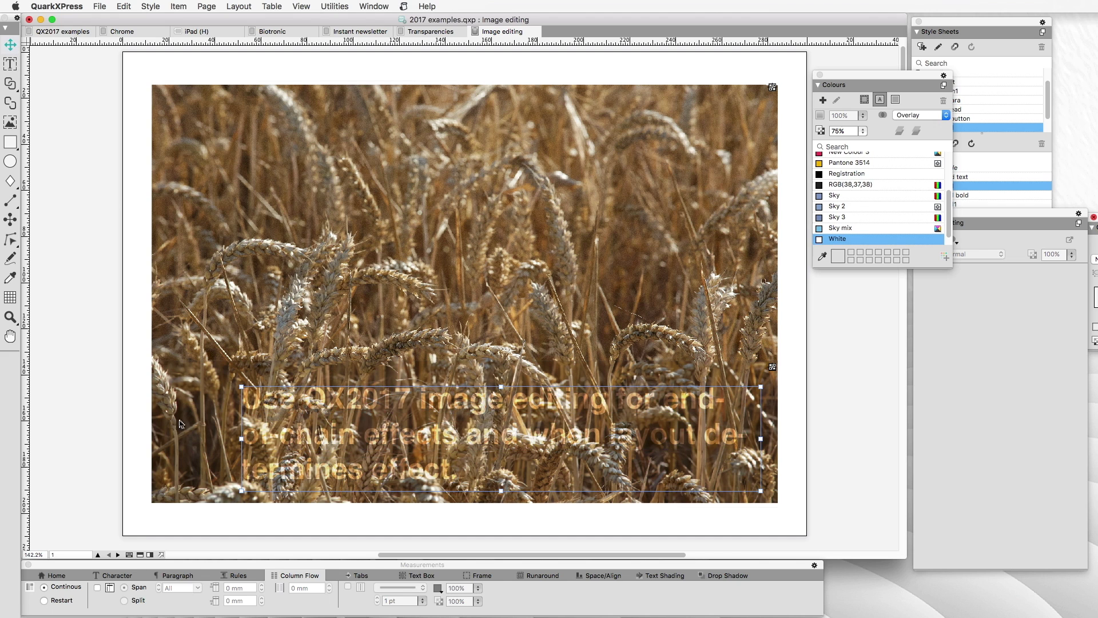
pyautogui.click(213, 415)
pyautogui.click(213, 414)
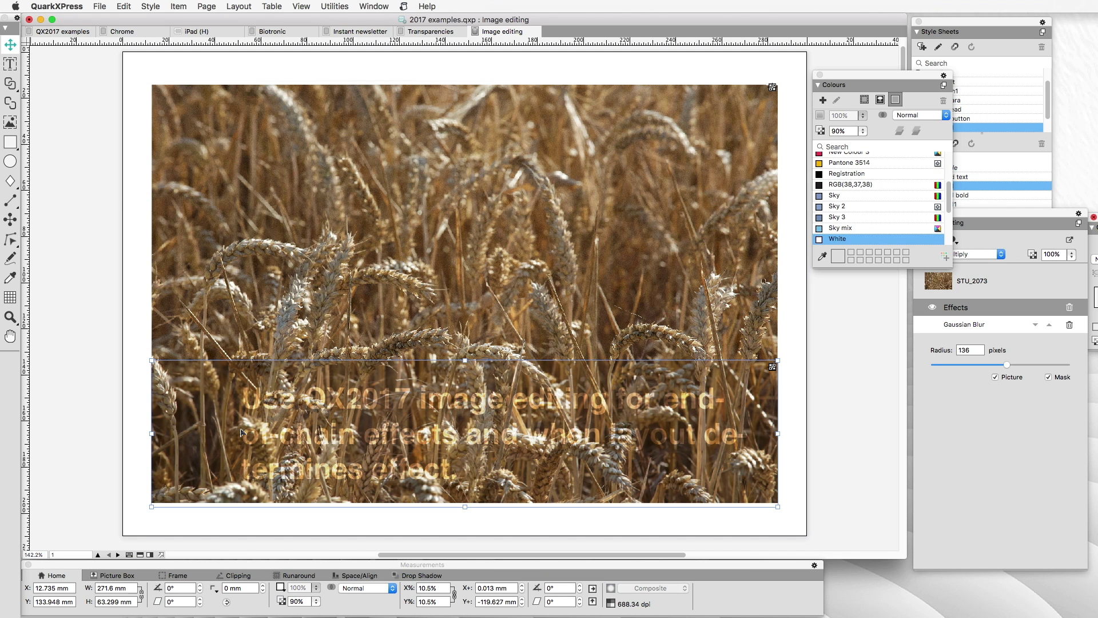
# Bring the Image Editing palette forward and open Picture Export Options for the blurred wheat band.
pyautogui.click(968, 463)
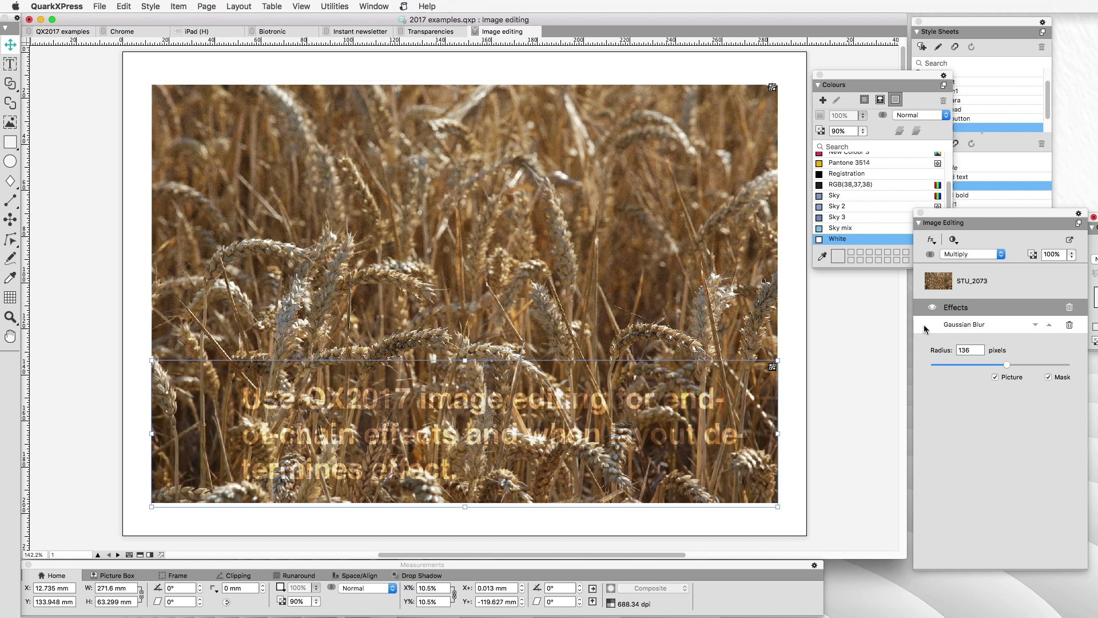
pyautogui.moveTo(1009, 217); pyautogui.dragTo(1010, 214)
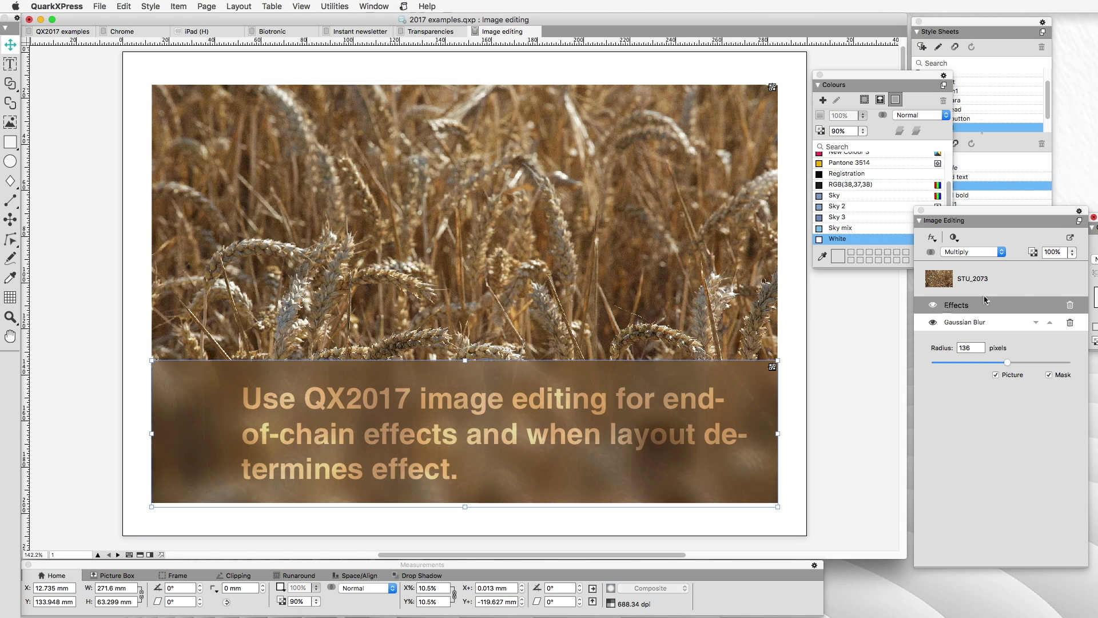
pyautogui.click(1072, 239)
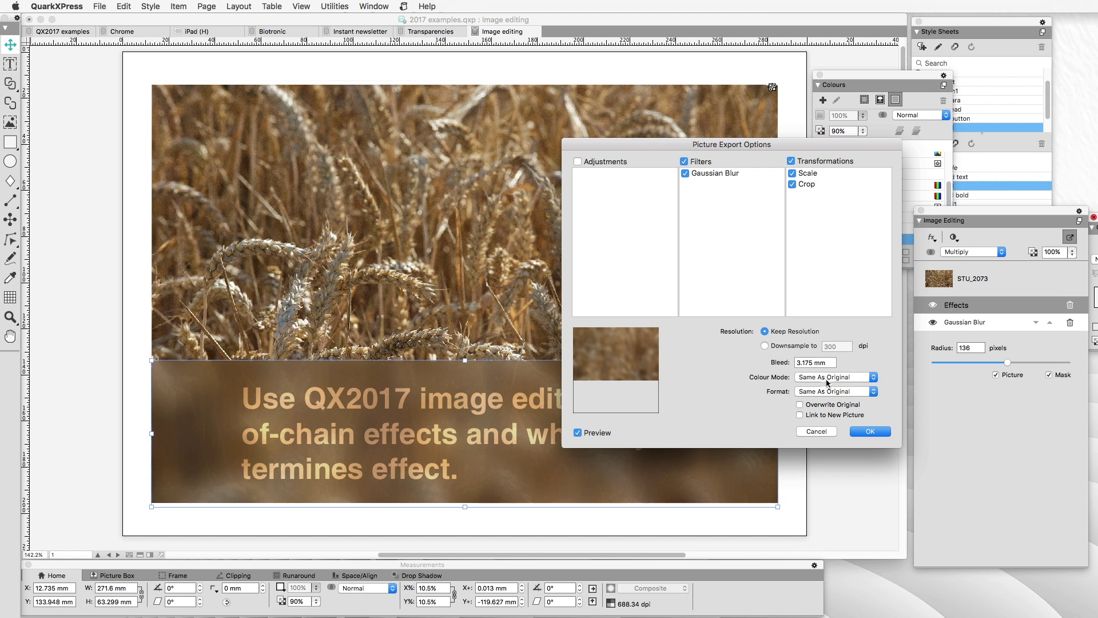
# Keep the original colour mode and resolution for the blurred wheat export, and tick Link to New Picture.
pyautogui.click(832, 380)
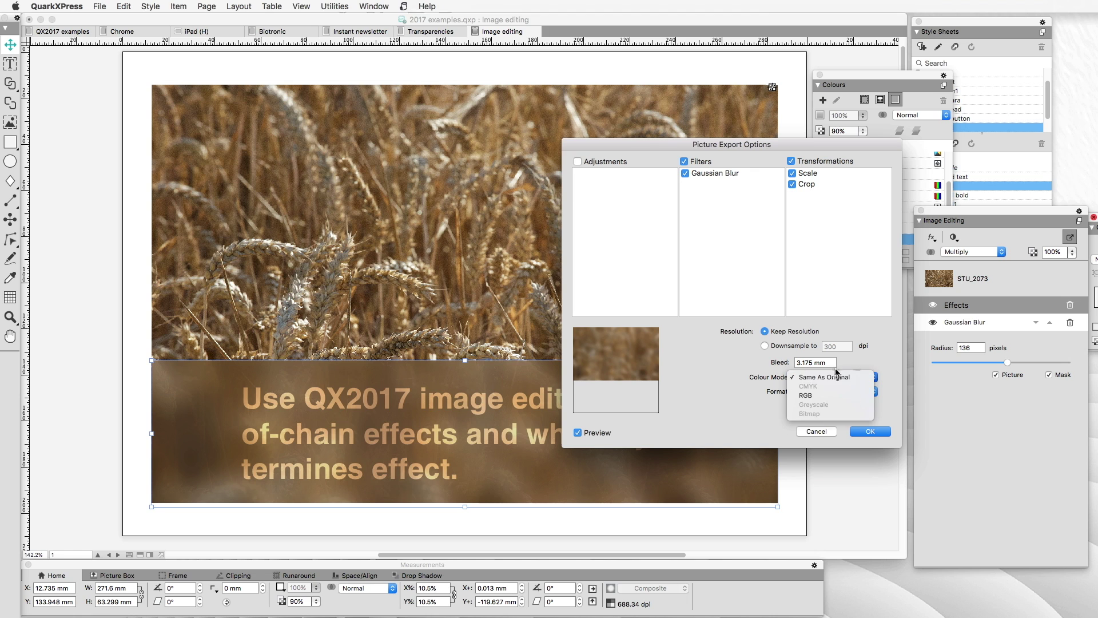
pyautogui.click(836, 373)
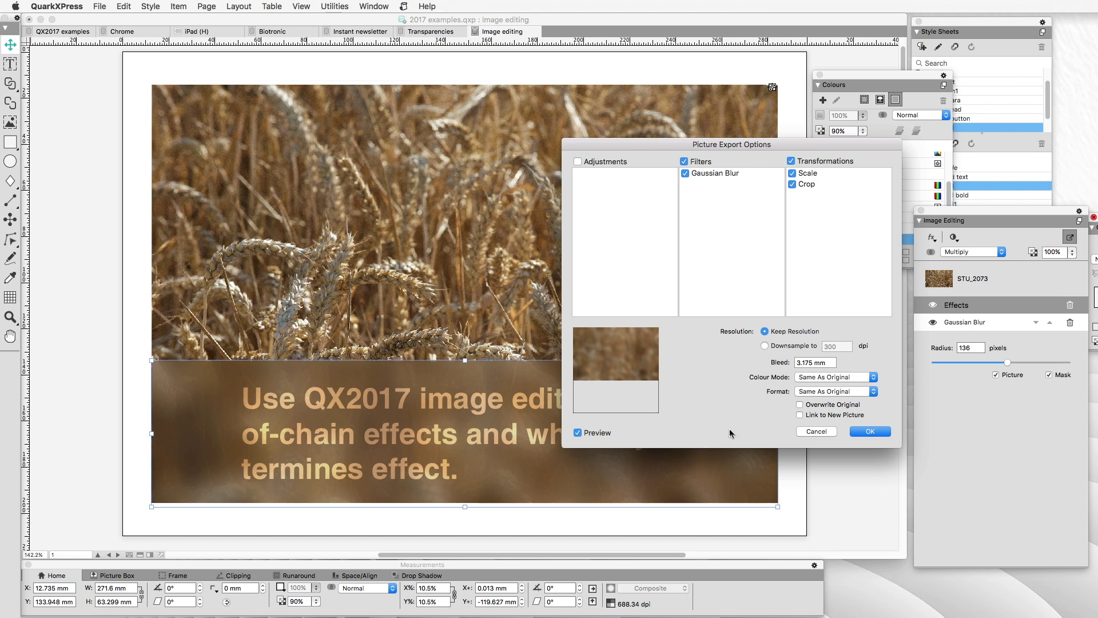
pyautogui.click(800, 415)
# Cancel the wheat picture export and move to the Biotronic layout.
pyautogui.click(830, 437)
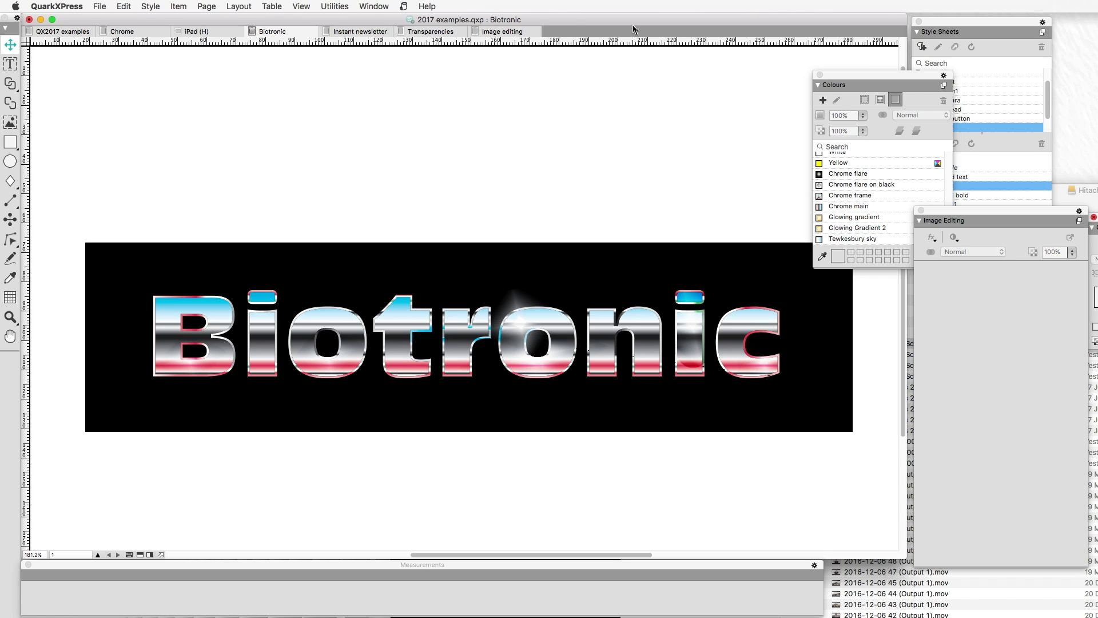
pyautogui.click(379, 7)
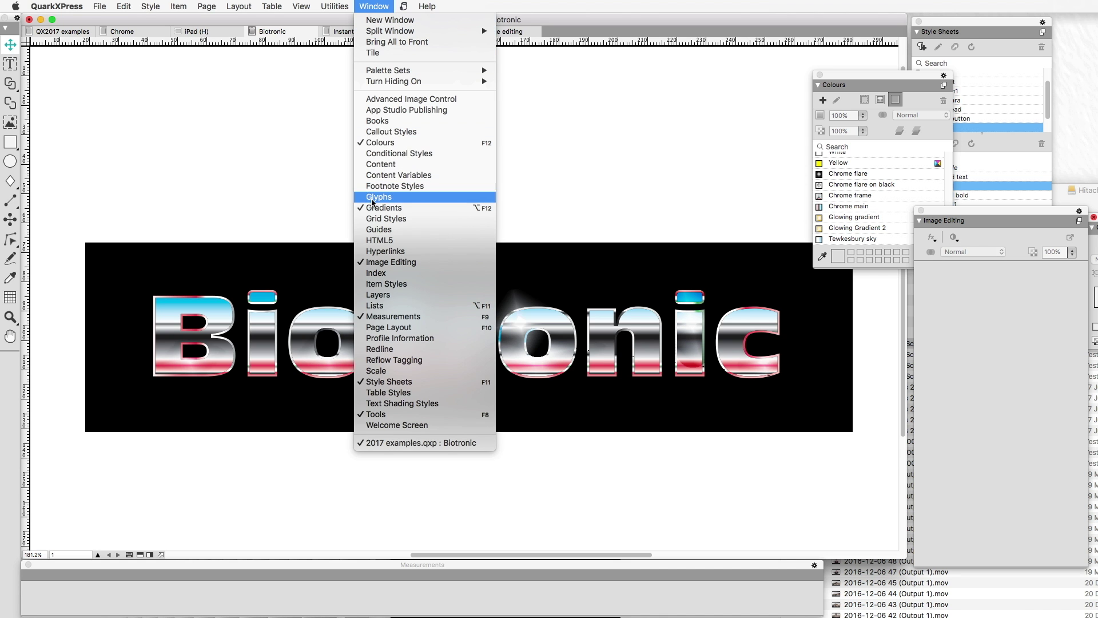
# Show the Gradients palette widened across the top and select the Biotronic text to view its axial 90° chrome gradient.
pyautogui.click(396, 43)
pyautogui.click(374, 6)
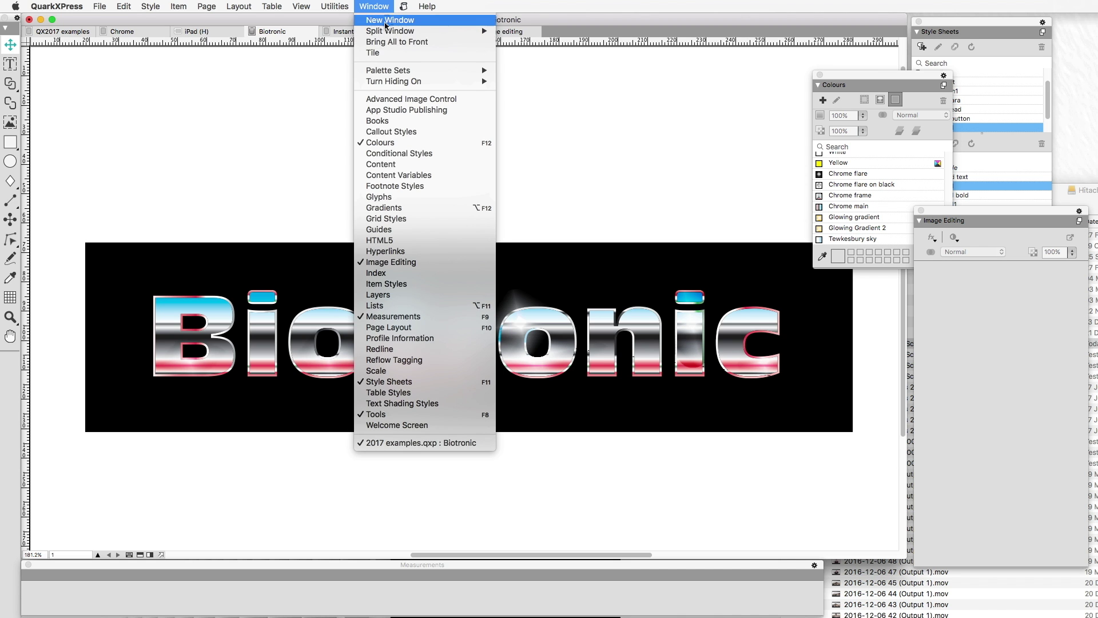
pyautogui.click(379, 208)
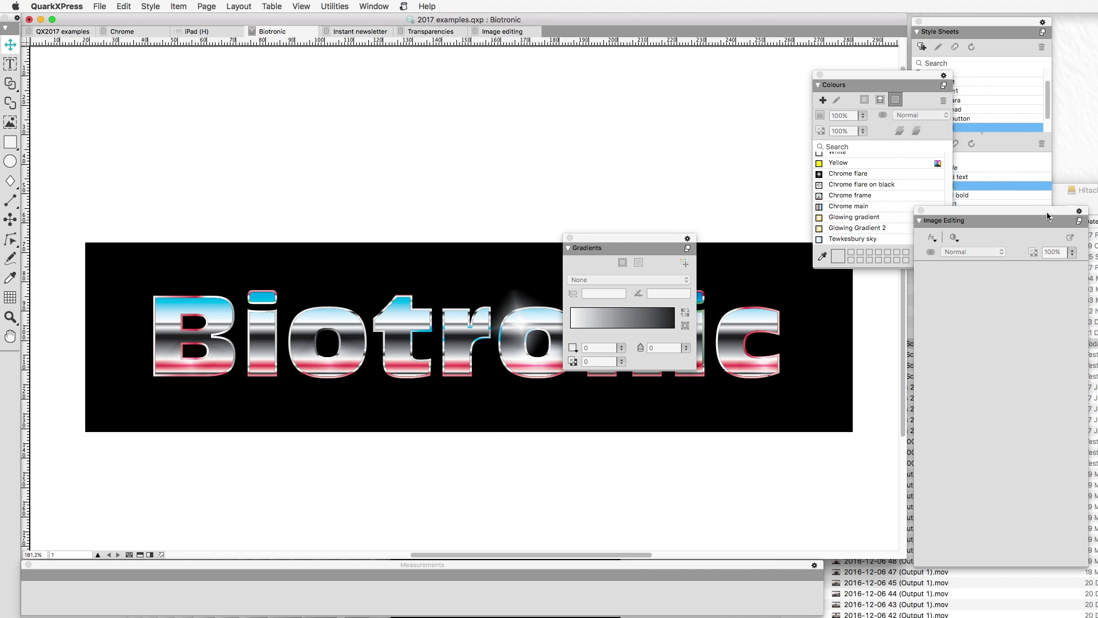
pyautogui.moveTo(662, 243); pyautogui.dragTo(228, 81)
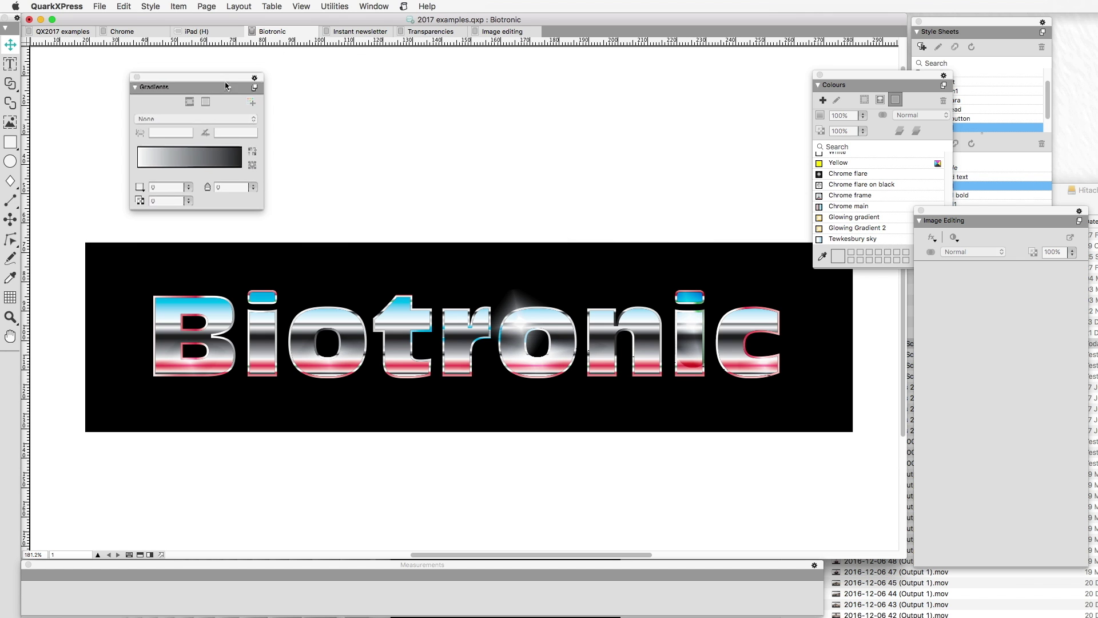
pyautogui.moveTo(268, 208); pyautogui.dragTo(765, 209)
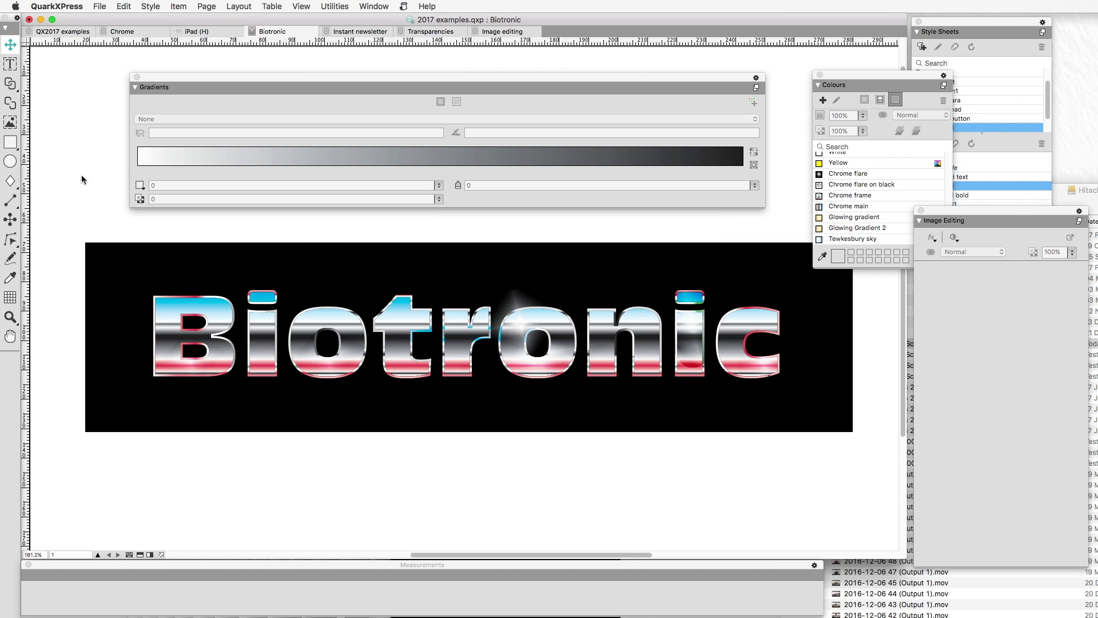
pyautogui.click(223, 320)
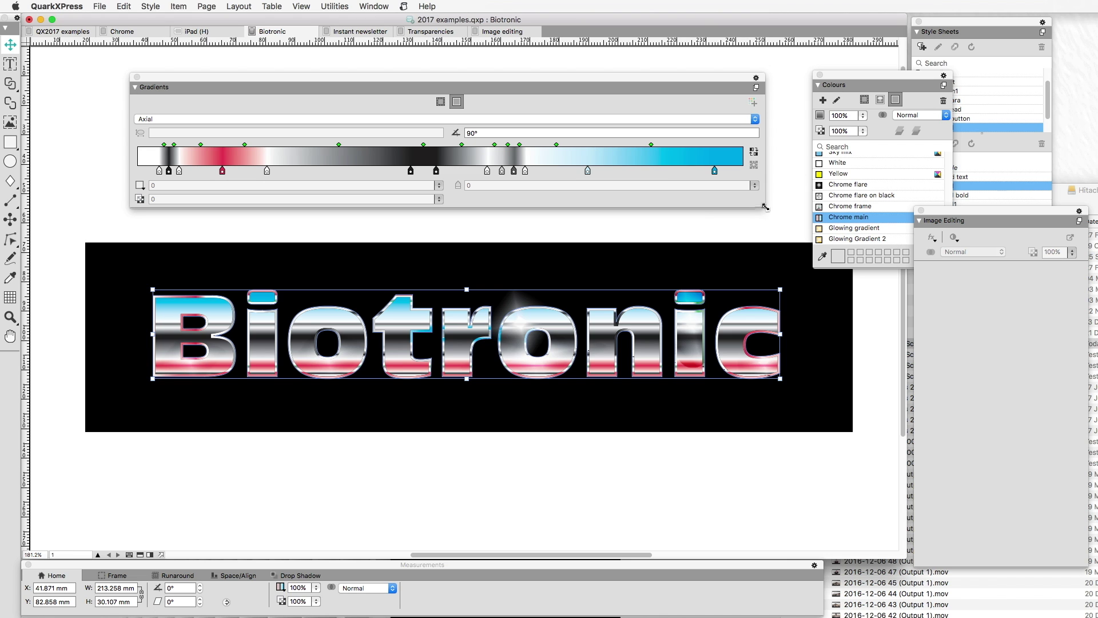
pyautogui.moveTo(765, 207); pyautogui.dragTo(789, 207)
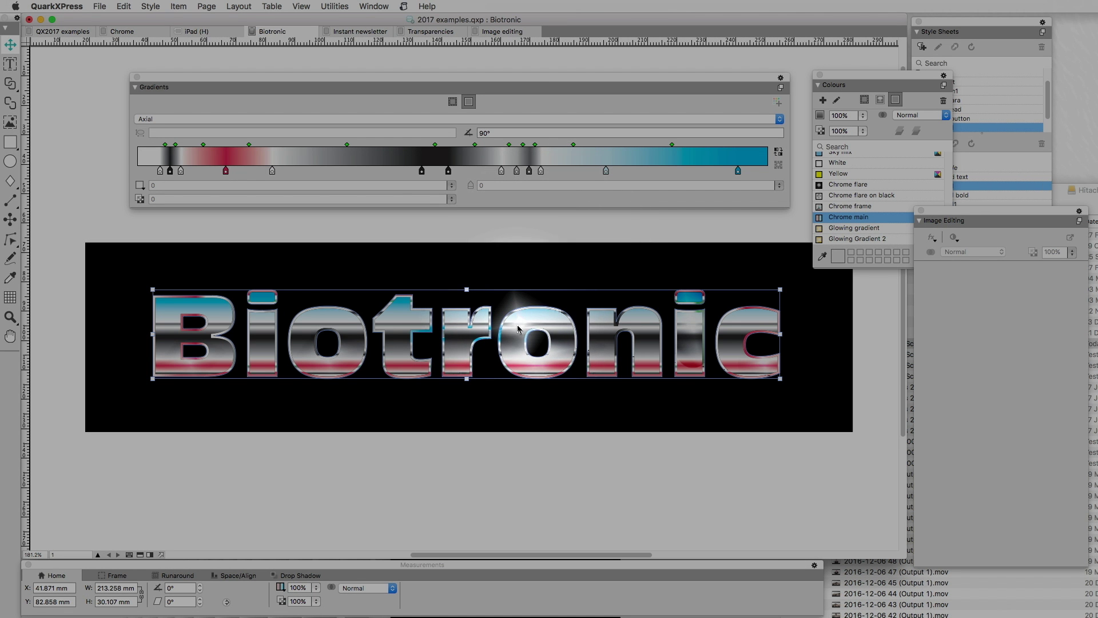
# Confirm the lens flare keeps its Diamond gradient and shift it left from the 'o' onto the 'r'.
pyautogui.click(521, 327)
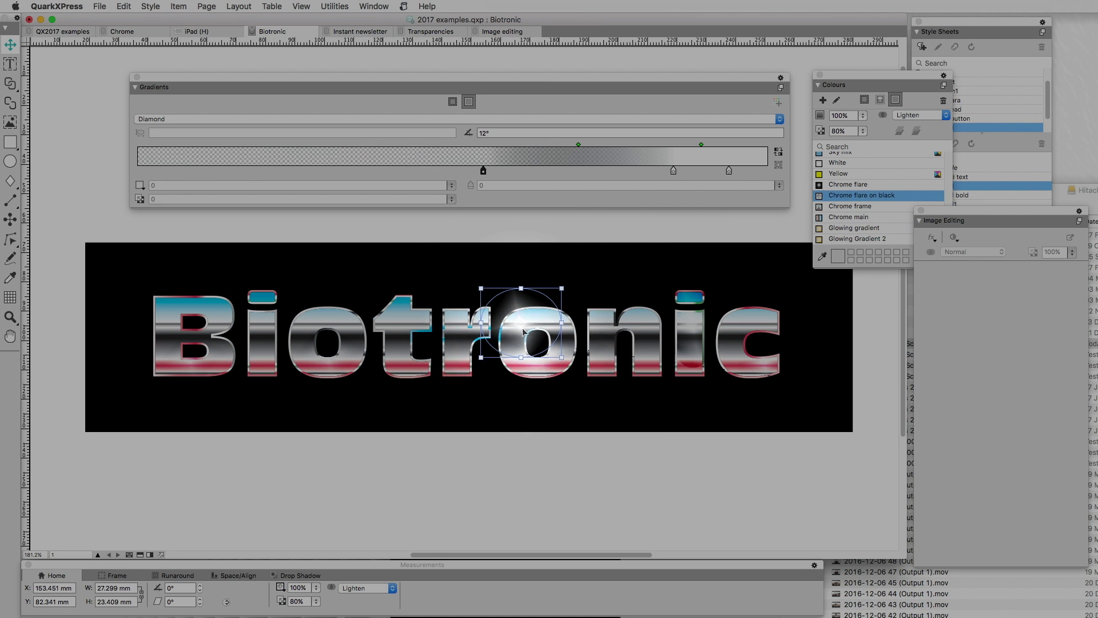
pyautogui.moveTo(525, 329); pyautogui.dragTo(527, 275)
pyautogui.moveTo(521, 300); pyautogui.dragTo(525, 328)
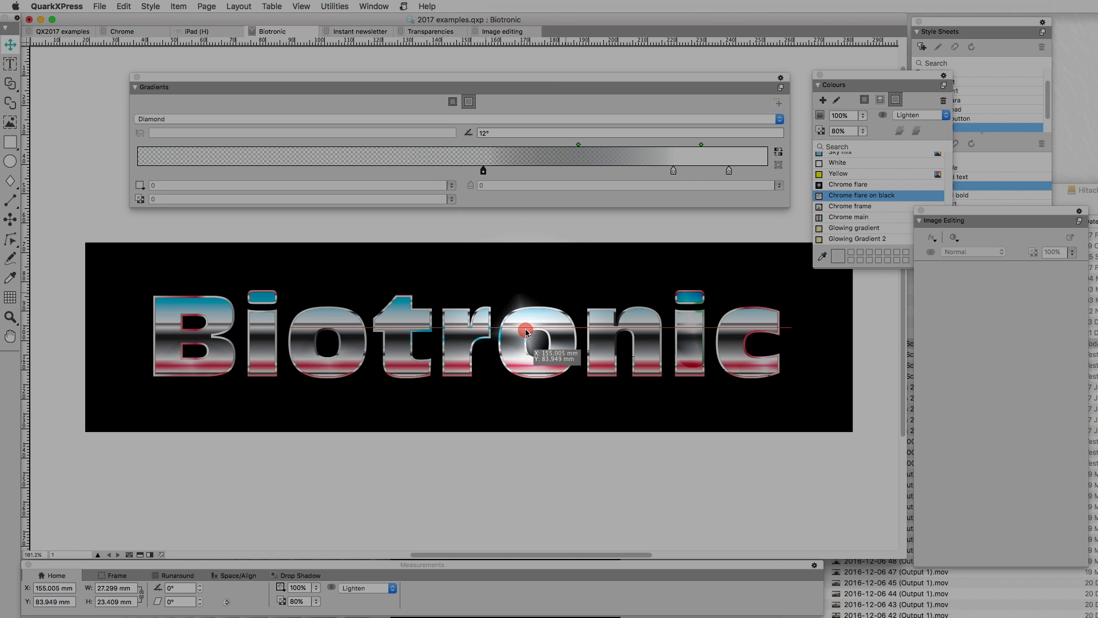
pyautogui.moveTo(525, 330); pyautogui.dragTo(517, 316)
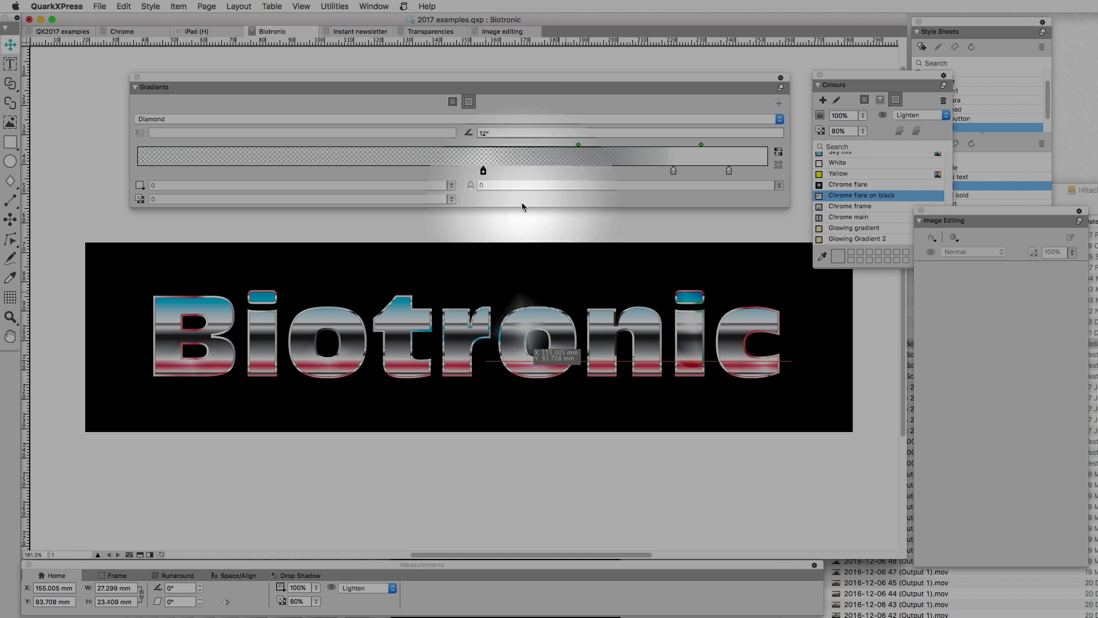
pyautogui.click(160, 119)
pyautogui.click(163, 119)
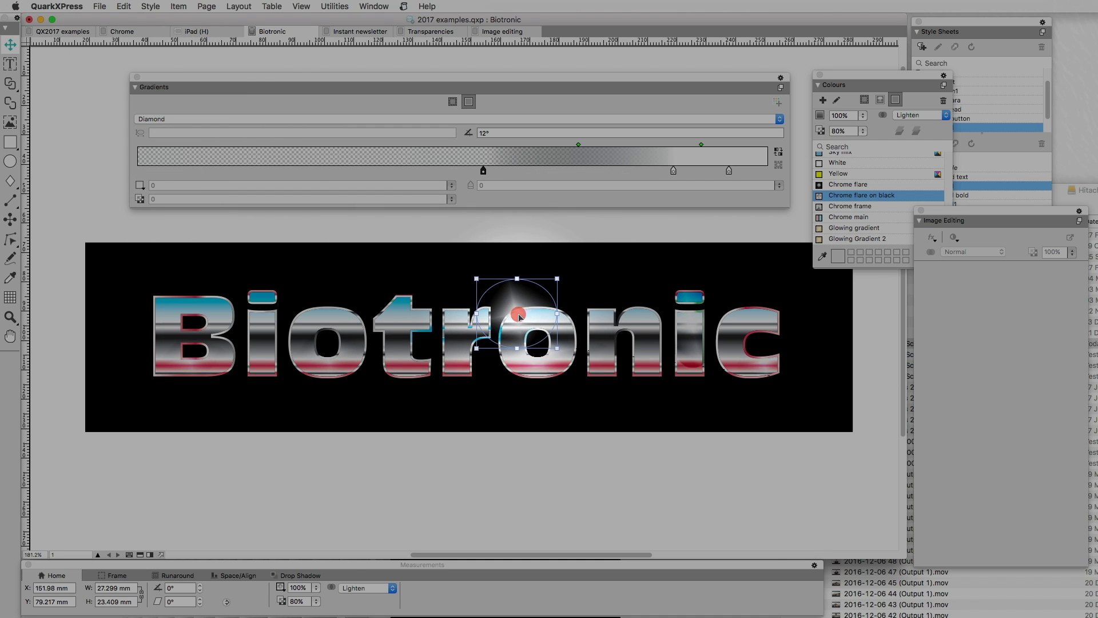
pyautogui.moveTo(522, 322); pyautogui.dragTo(484, 341)
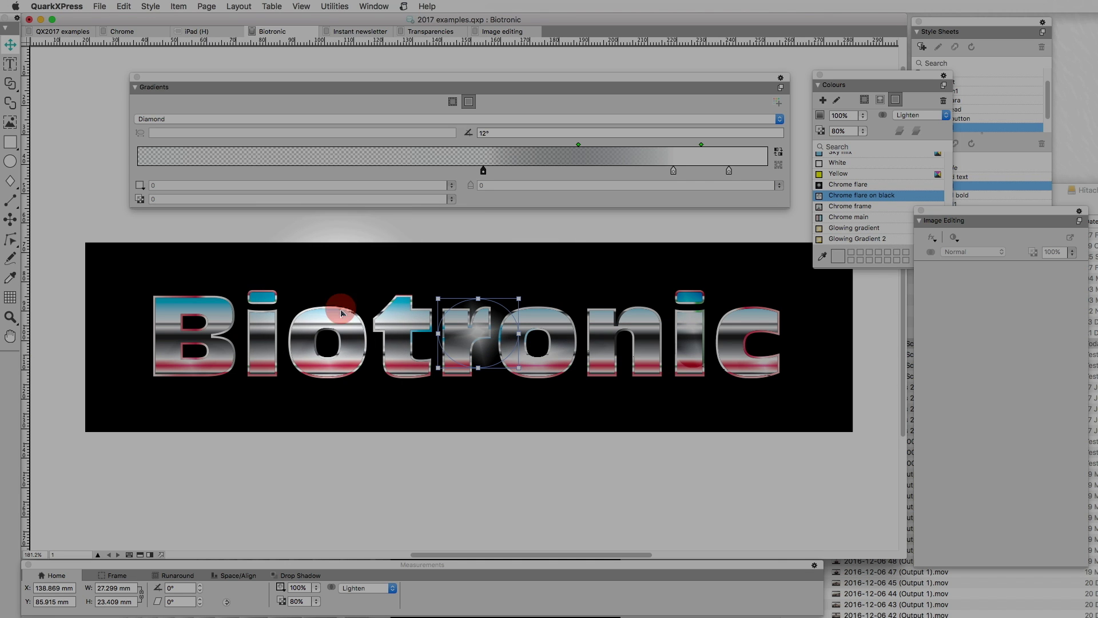
pyautogui.click(336, 319)
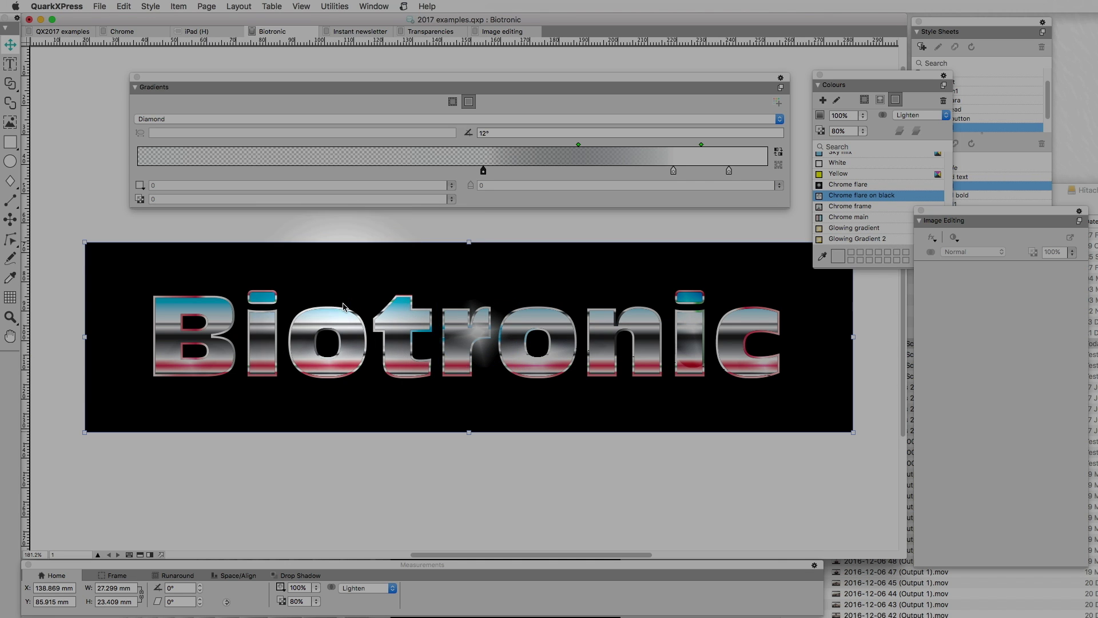
# Check the Biotronic frame's Rectangular gradient, then drag the lens flare back right over the 'o'.
pyautogui.click(452, 102)
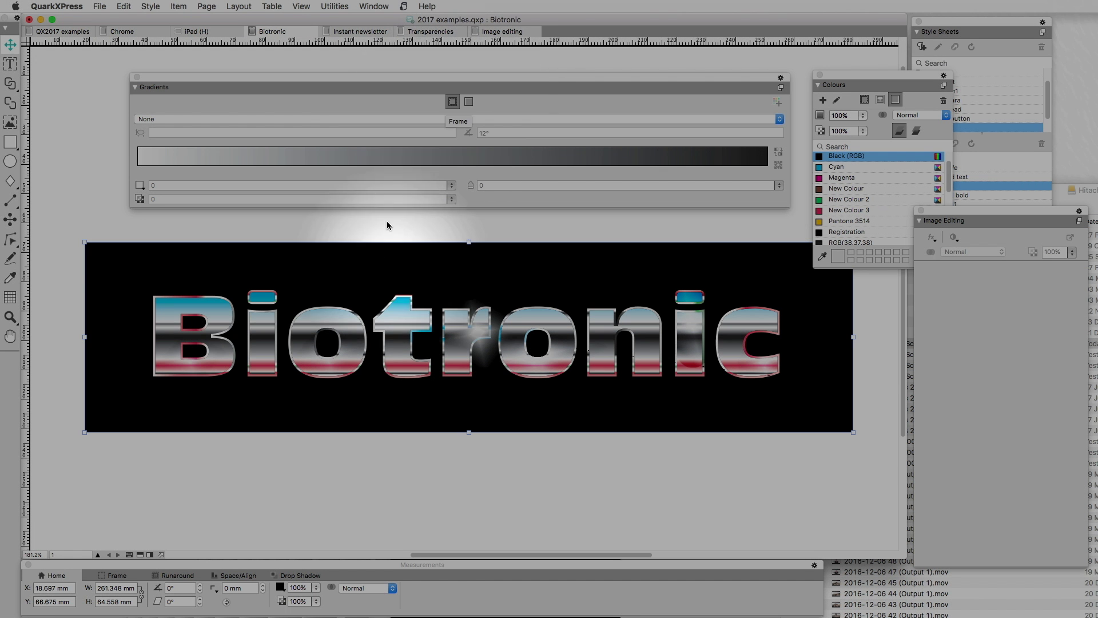
pyautogui.click(404, 315)
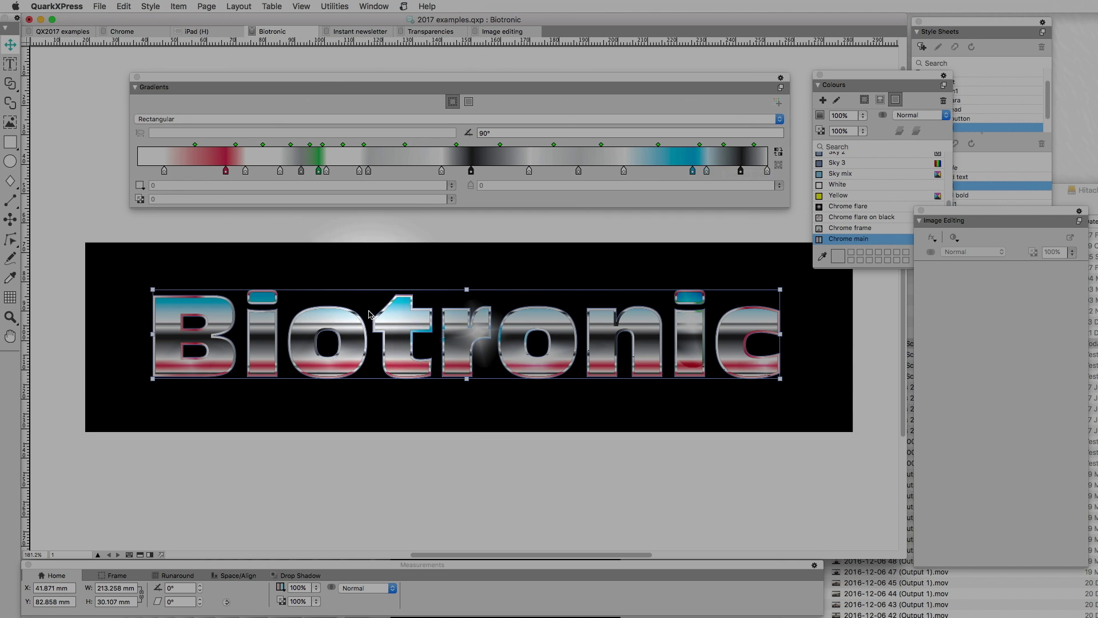
pyautogui.click(436, 119)
pyautogui.click(434, 119)
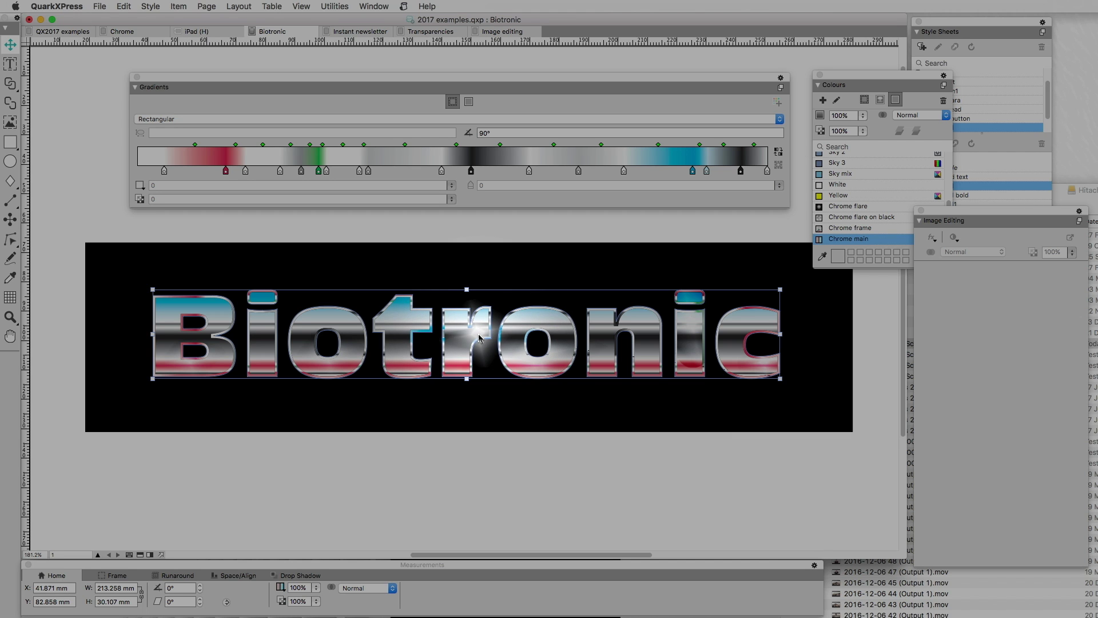
pyautogui.moveTo(478, 335); pyautogui.dragTo(524, 323)
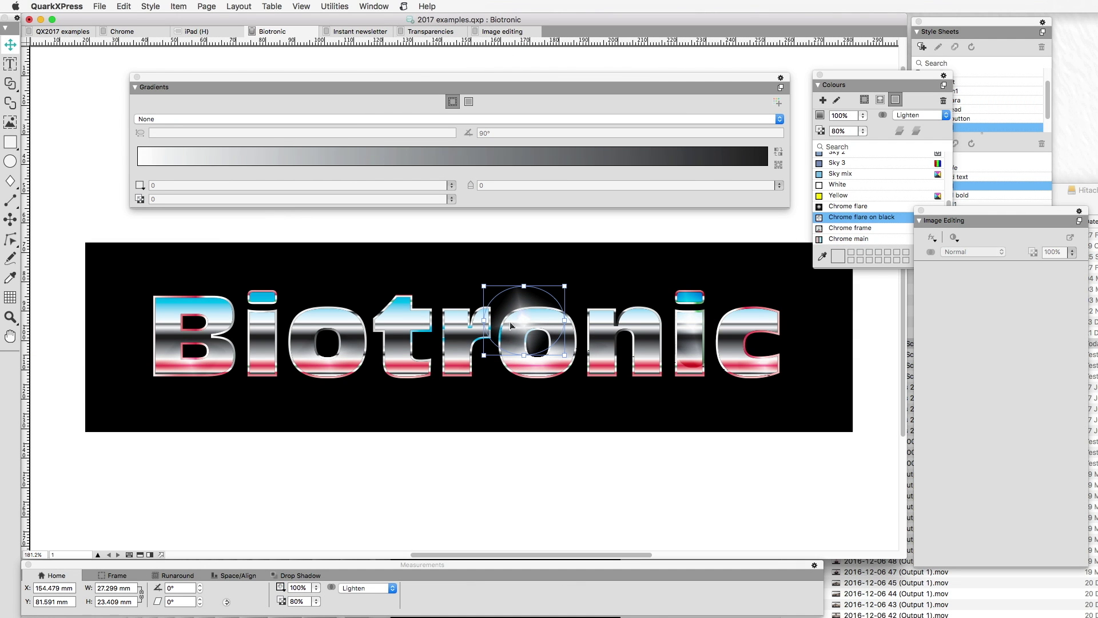
# Keep the flare on Lighten blend and nudge the 'o' and 'i' flares into their final spots, then deselect.
pyautogui.click(922, 114)
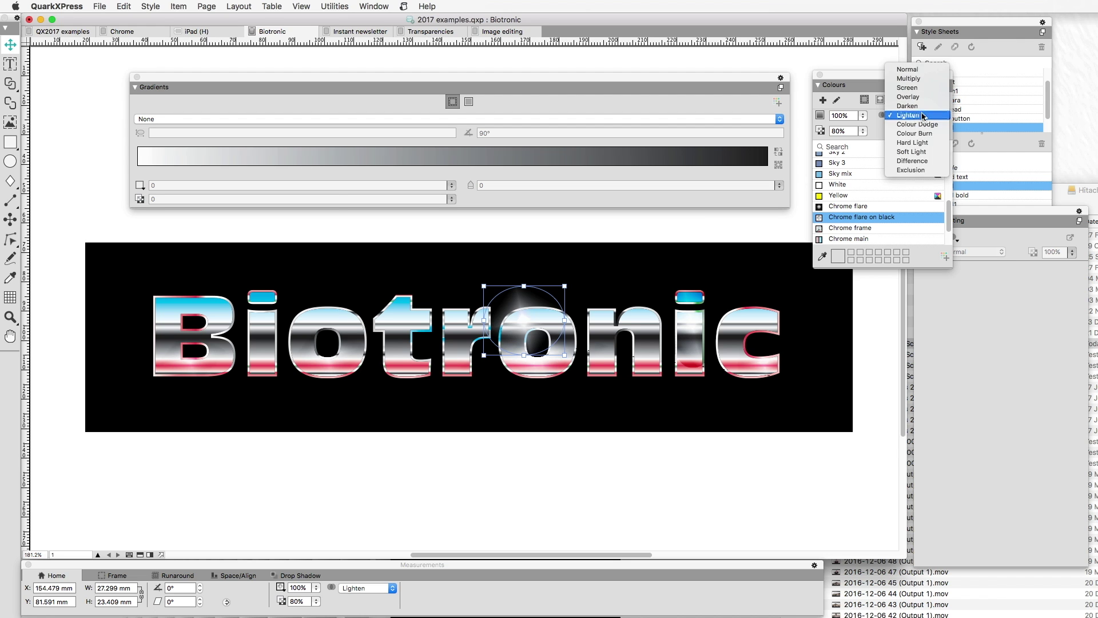
pyautogui.click(922, 117)
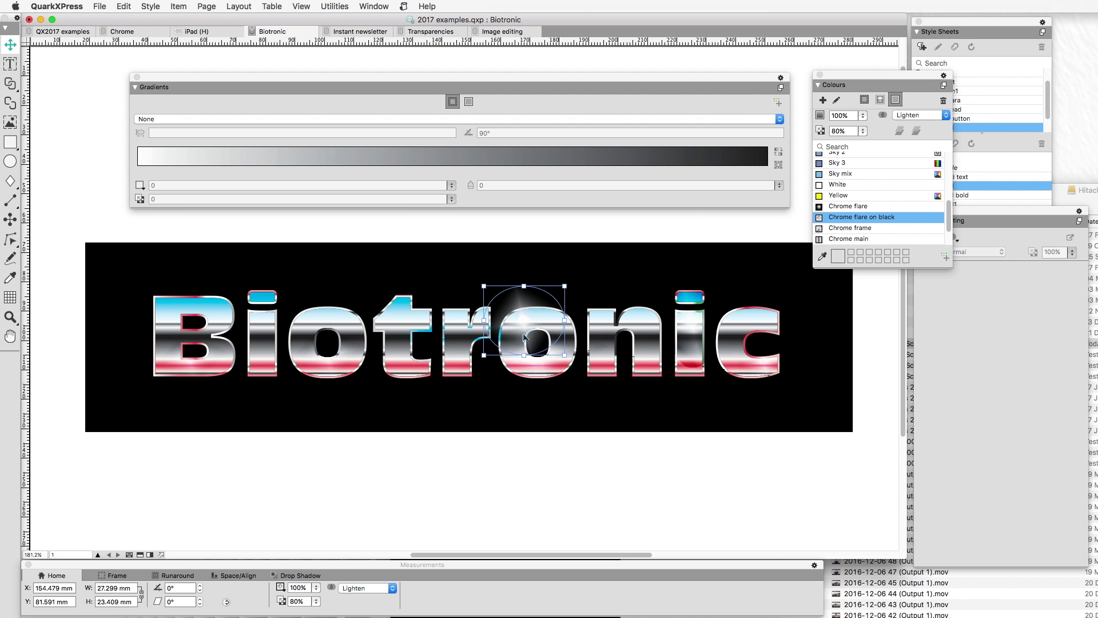
pyautogui.click(693, 324)
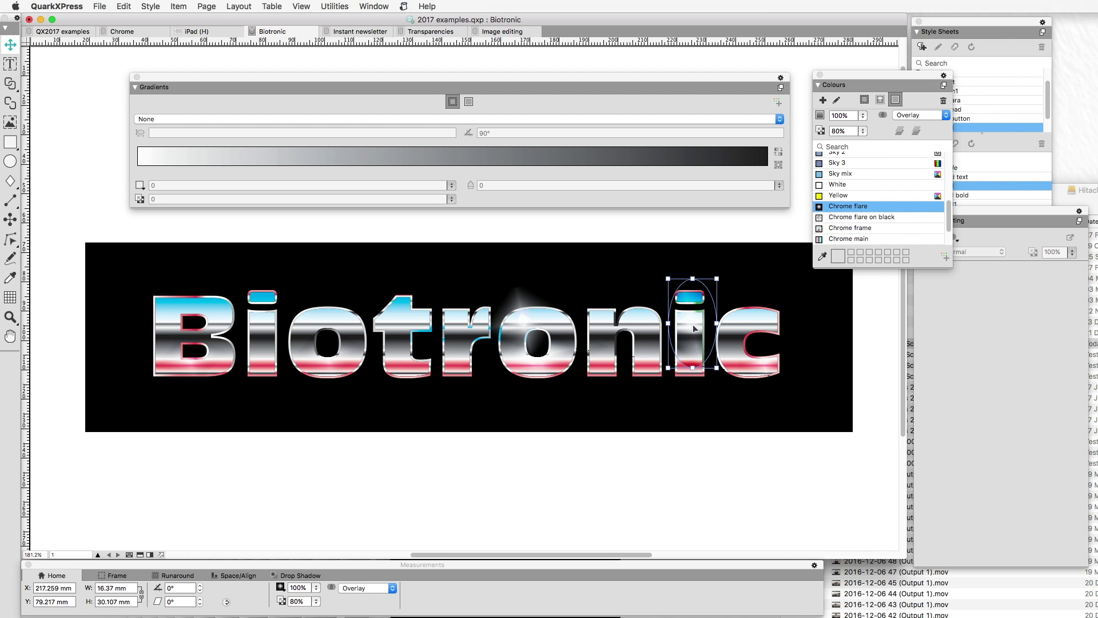
pyautogui.moveTo(697, 328)
pyautogui.mouseDown()
pyautogui.moveTo(688, 334)
pyautogui.moveTo(699, 324)
pyautogui.moveTo(700, 360)
pyautogui.moveTo(698, 332)
pyautogui.mouseUp()
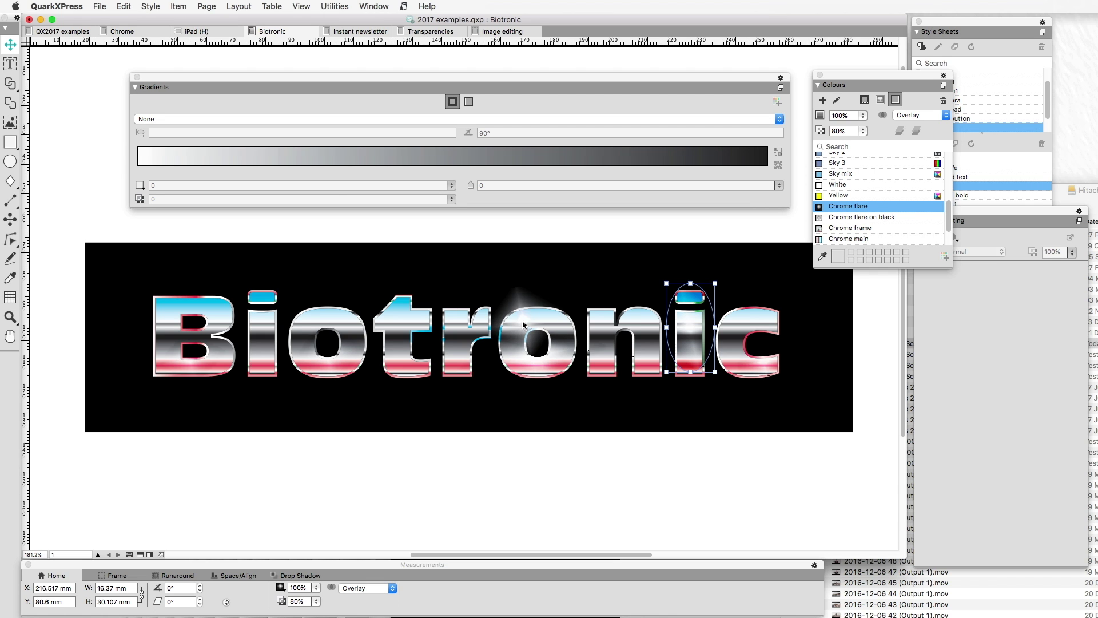
pyautogui.moveTo(520, 326); pyautogui.dragTo(522, 326)
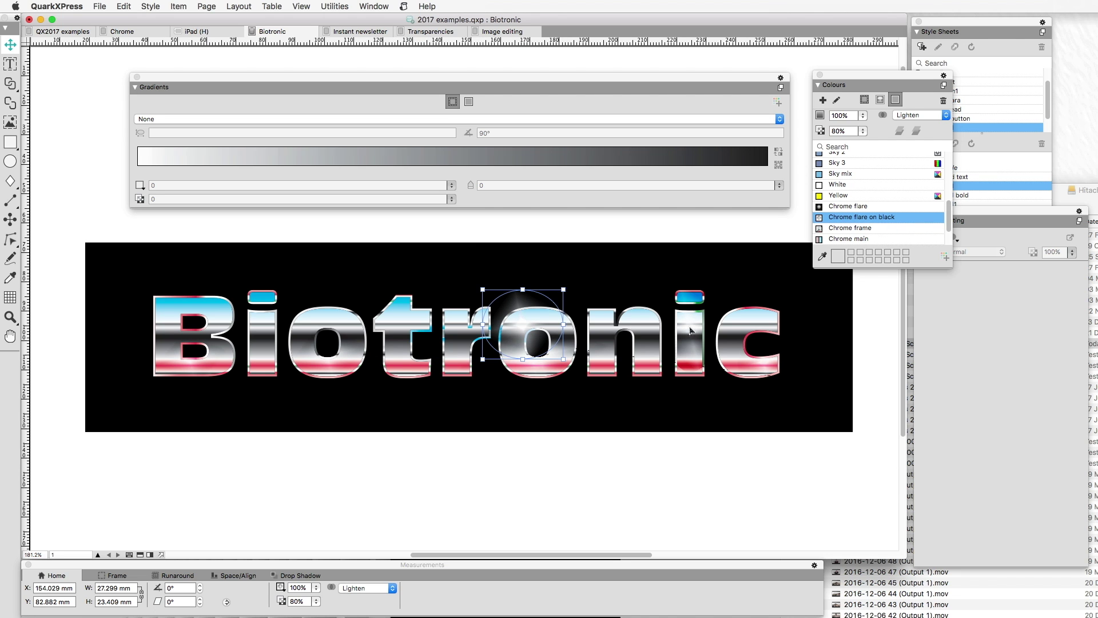
pyautogui.moveTo(691, 330); pyautogui.dragTo(689, 333)
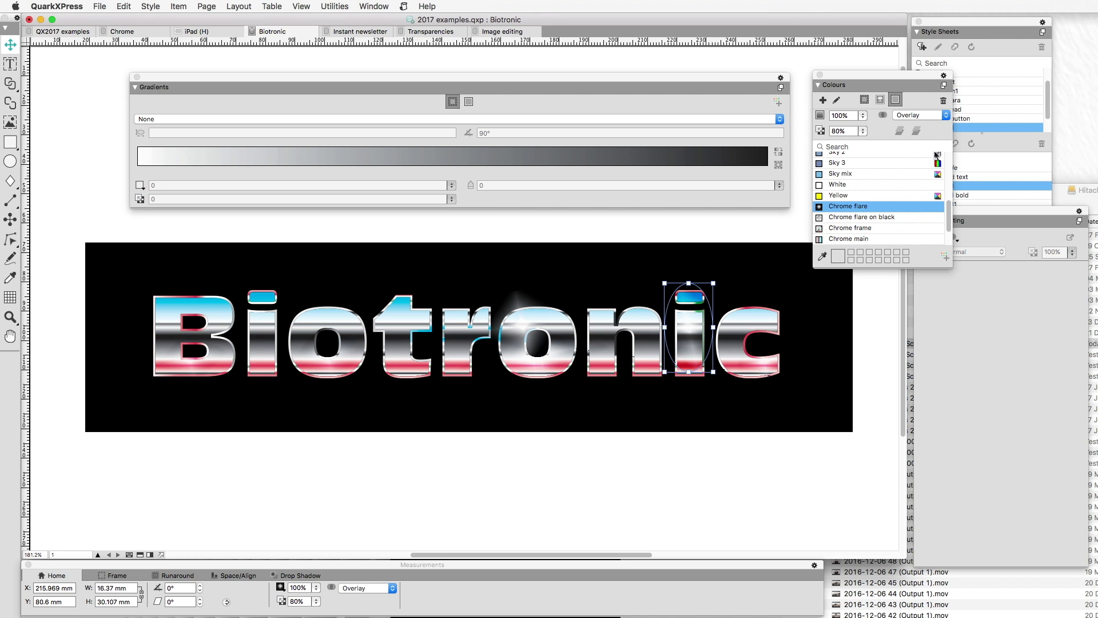
pyautogui.click(738, 232)
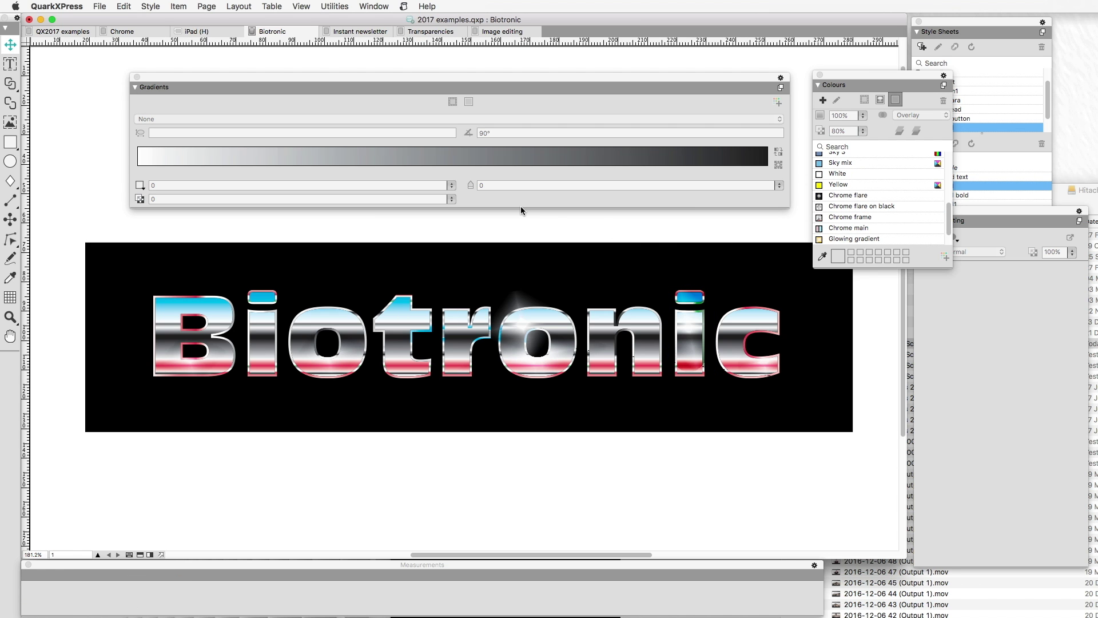